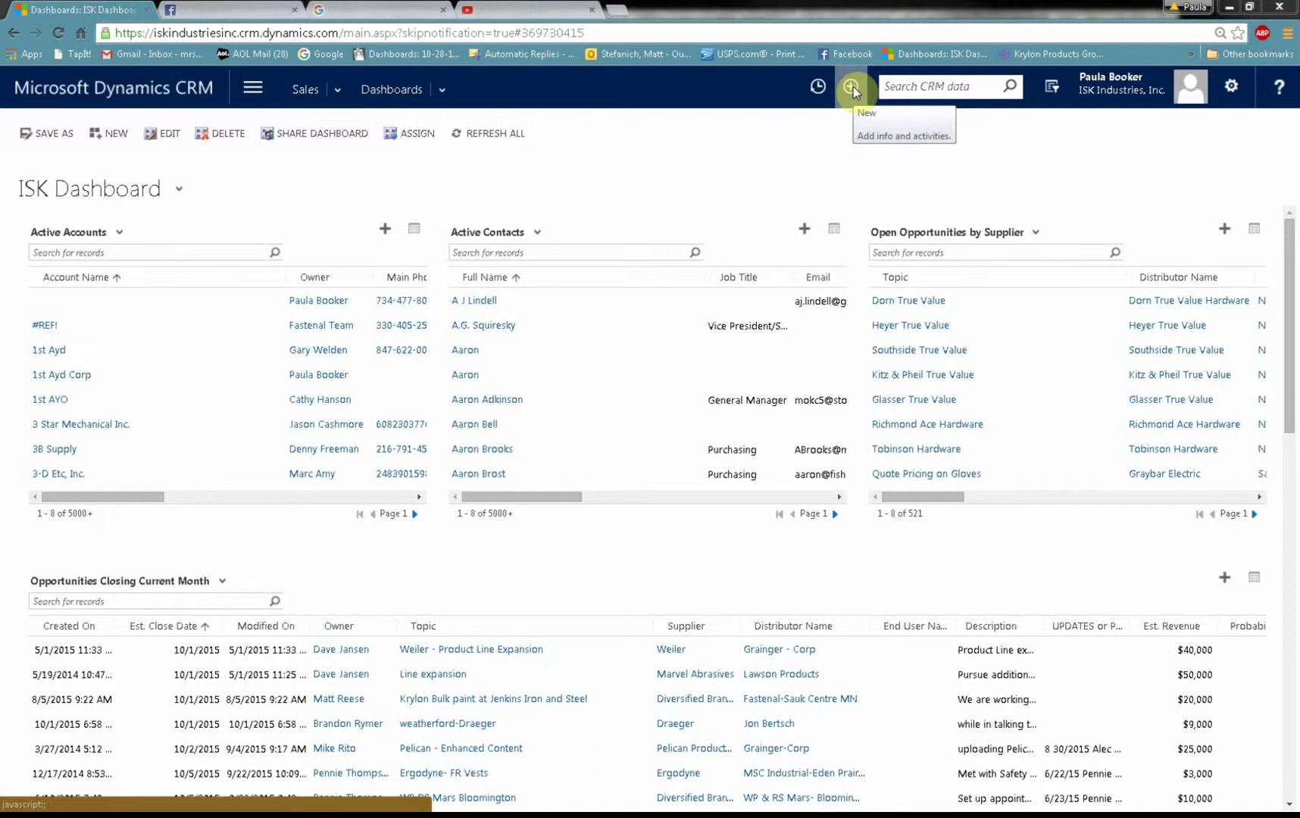
Step: Start a blank new Opportunity record from the header's + New menu
click(852, 88)
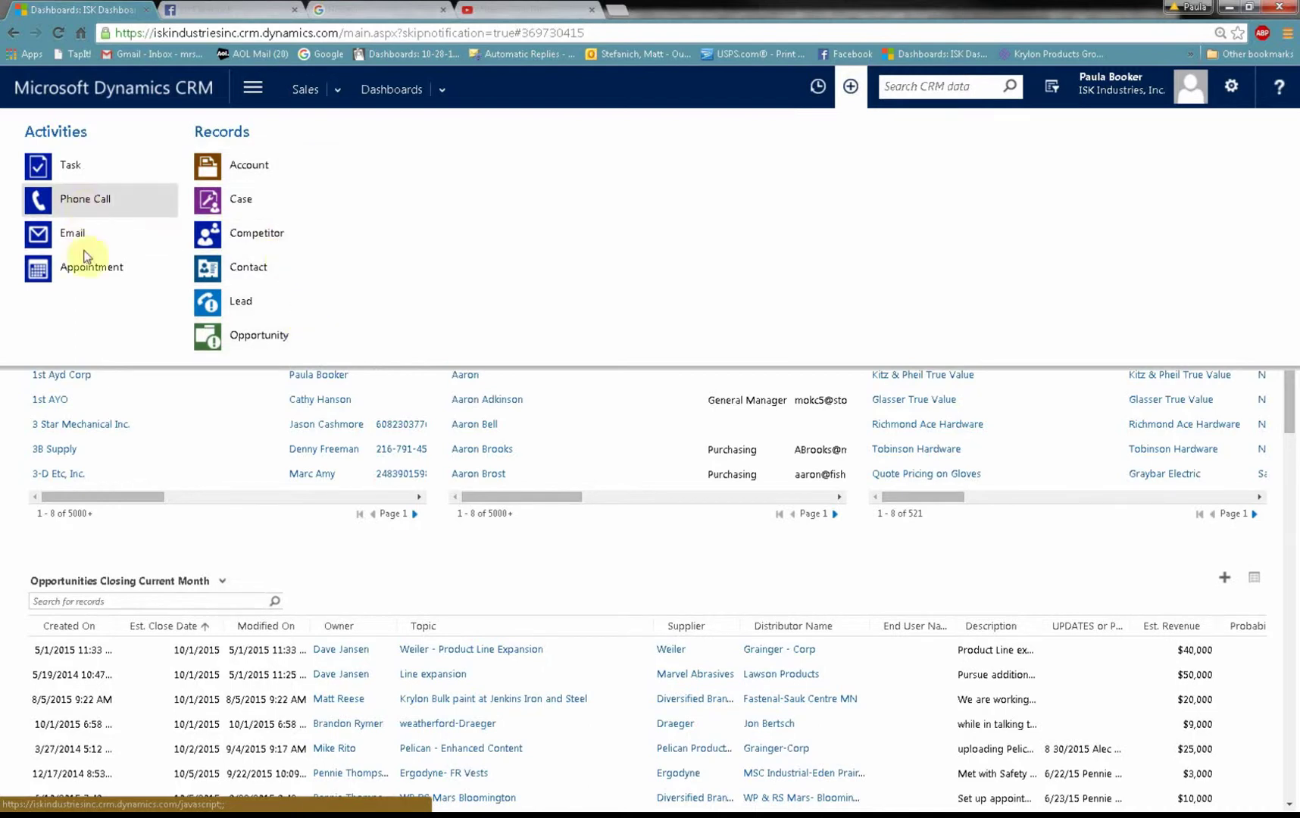
click(248, 334)
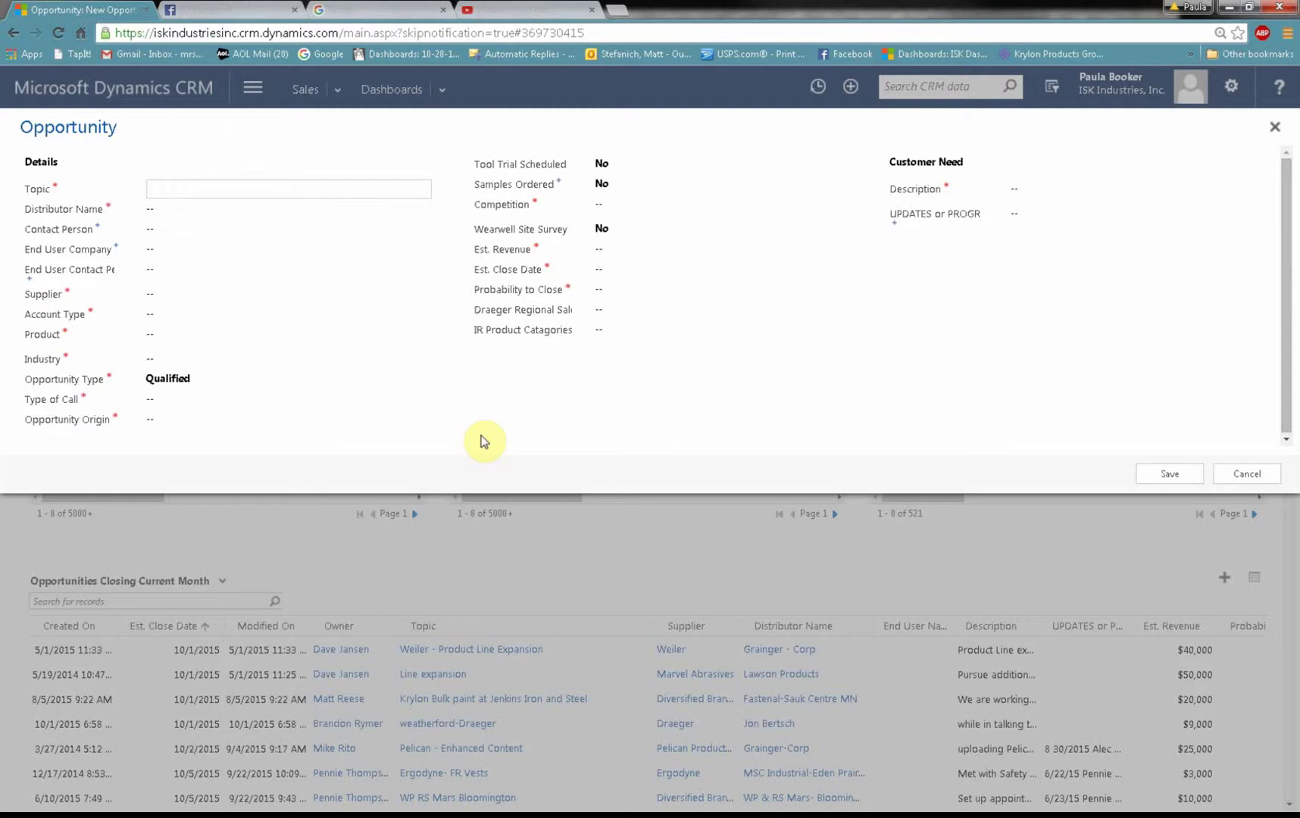
Step: Enter 'Ingersoll Rand - Fastenal - Pillsbury - W7150' as the opportunity topic
click(257, 192)
text(Ingersoll Rand - Fasten)
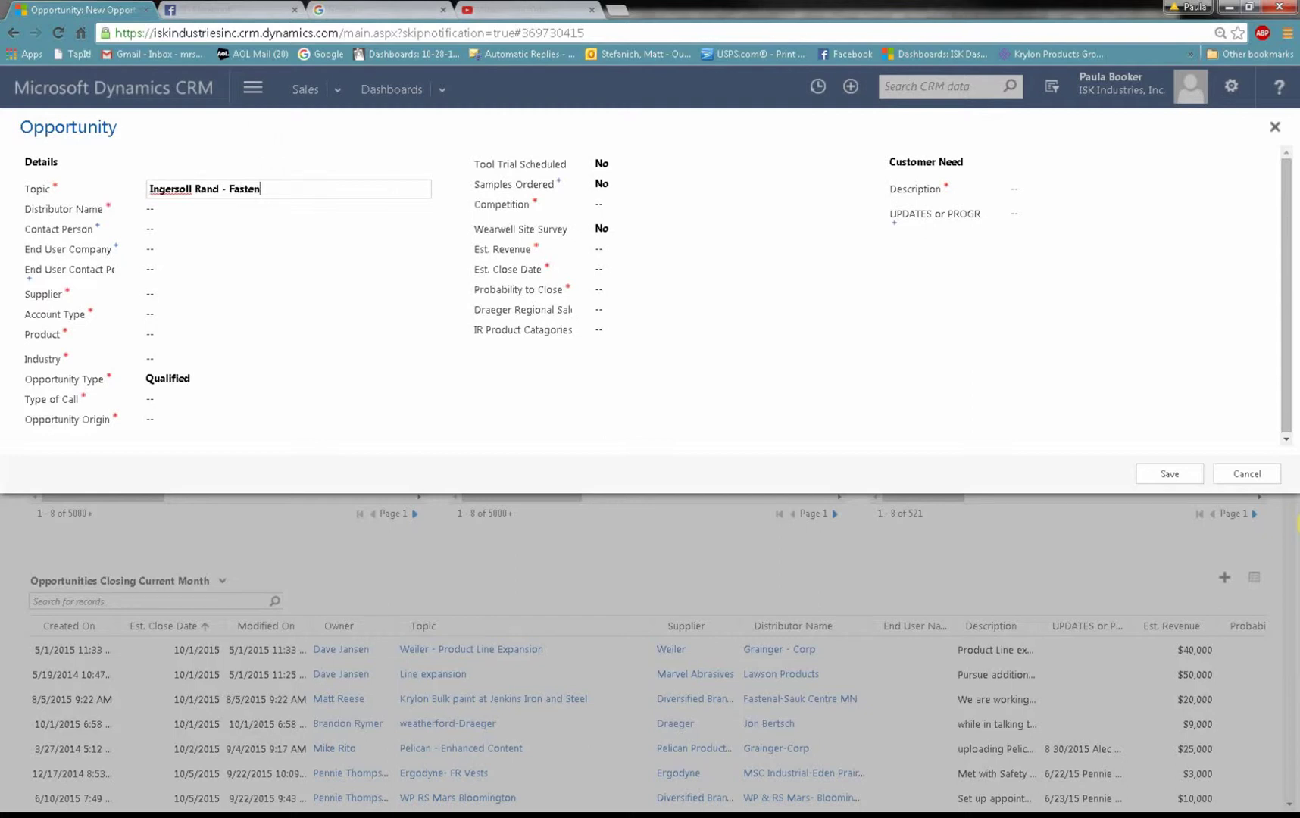
text(al - Pillsbury - W7150)
Step: Set the distributor to Fastenal-Maple Grove MN
click(153, 211)
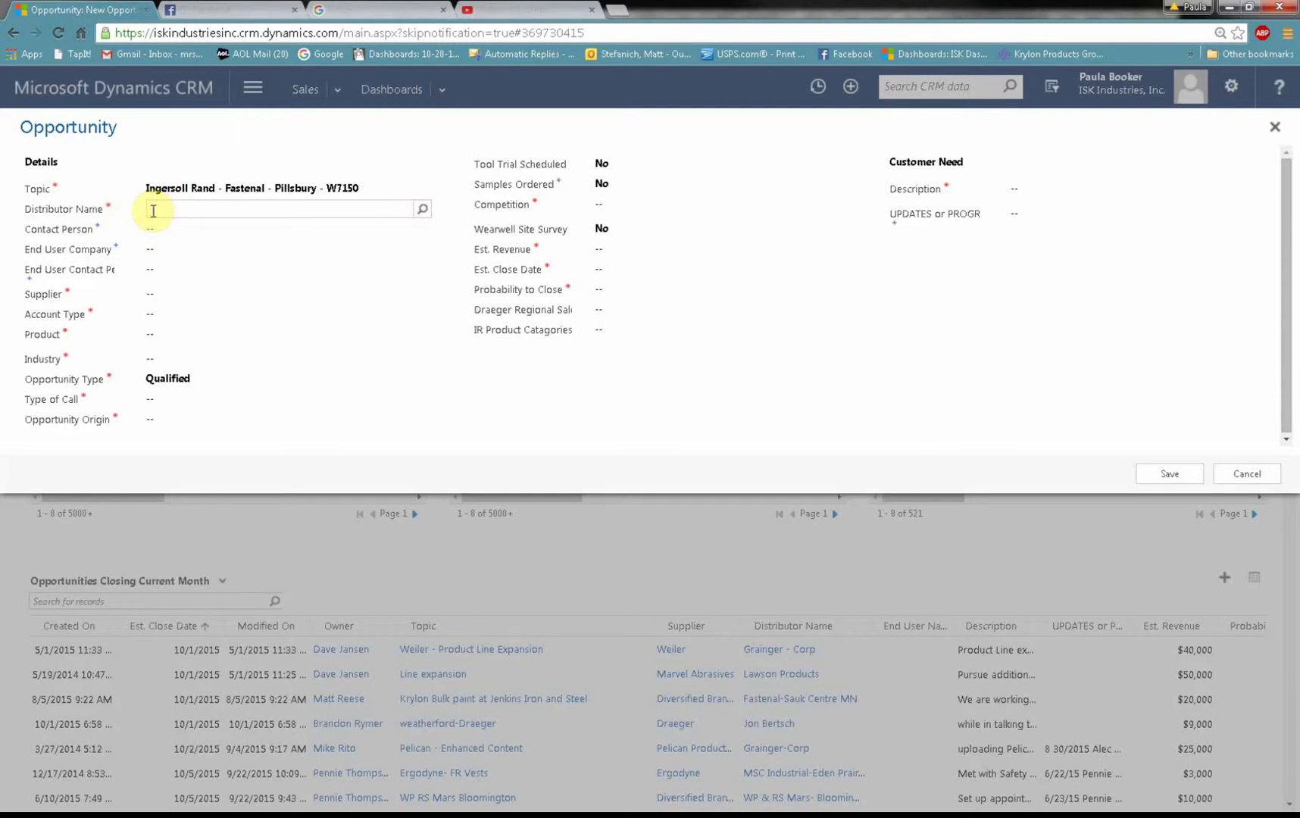
text(Fastenal)
text(-Maple Grove)
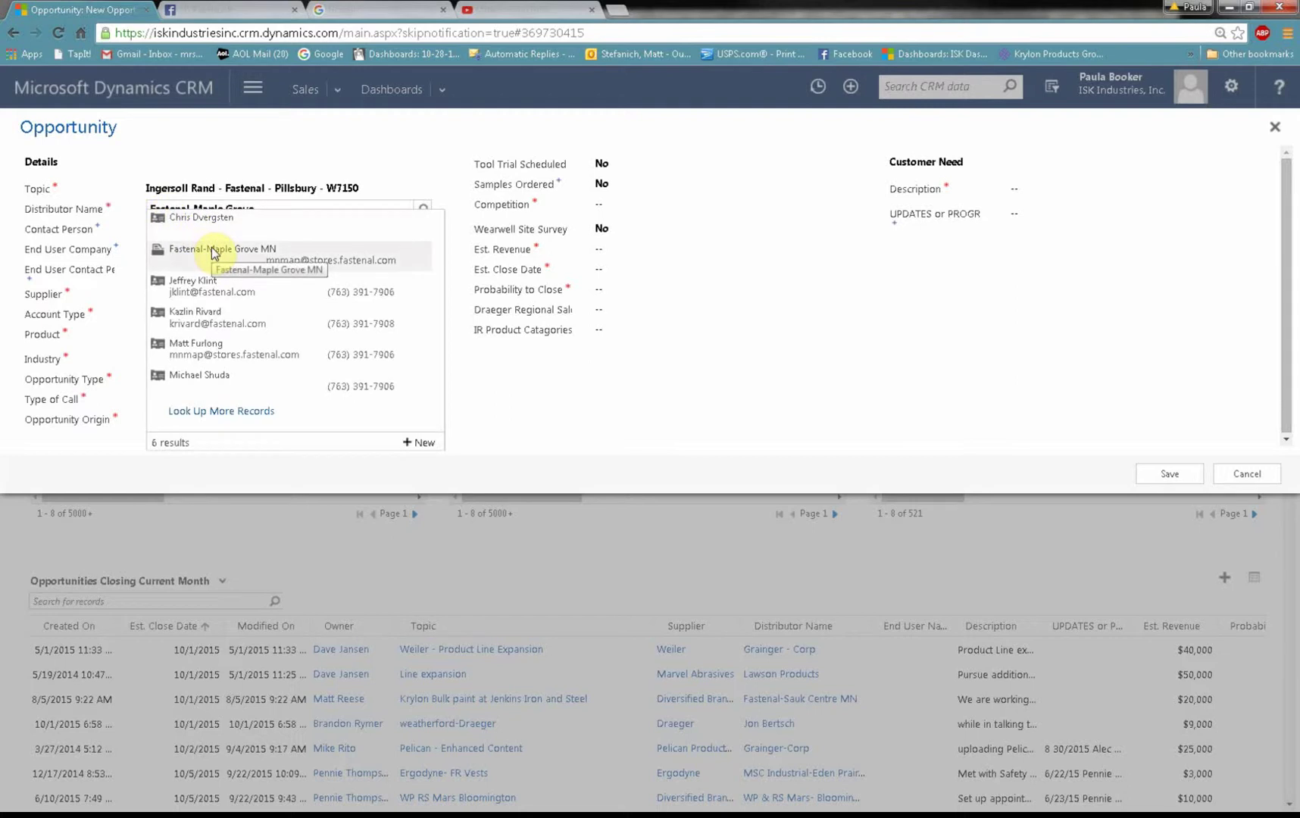
click(211, 247)
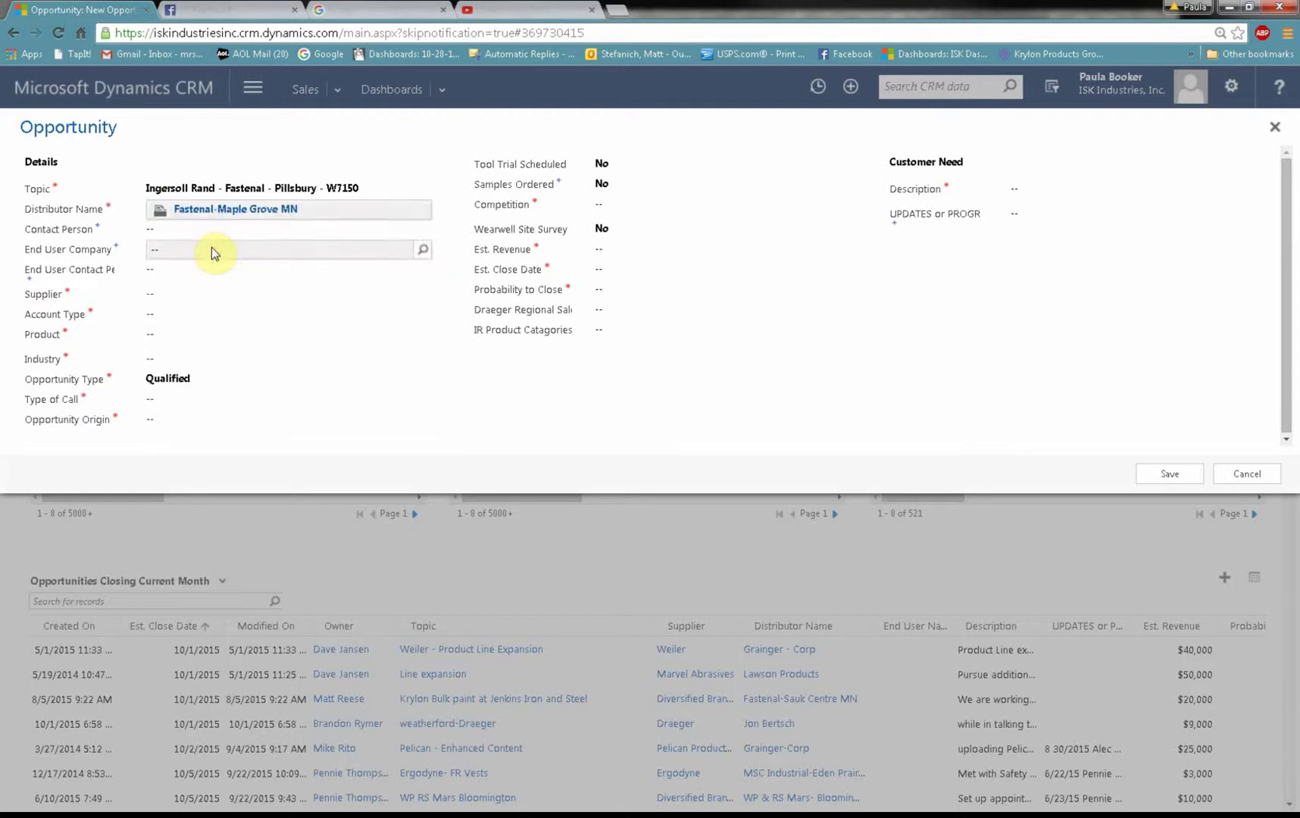
Step: Link the matching contact person and set the end user company to Pillsbury
click(211, 232)
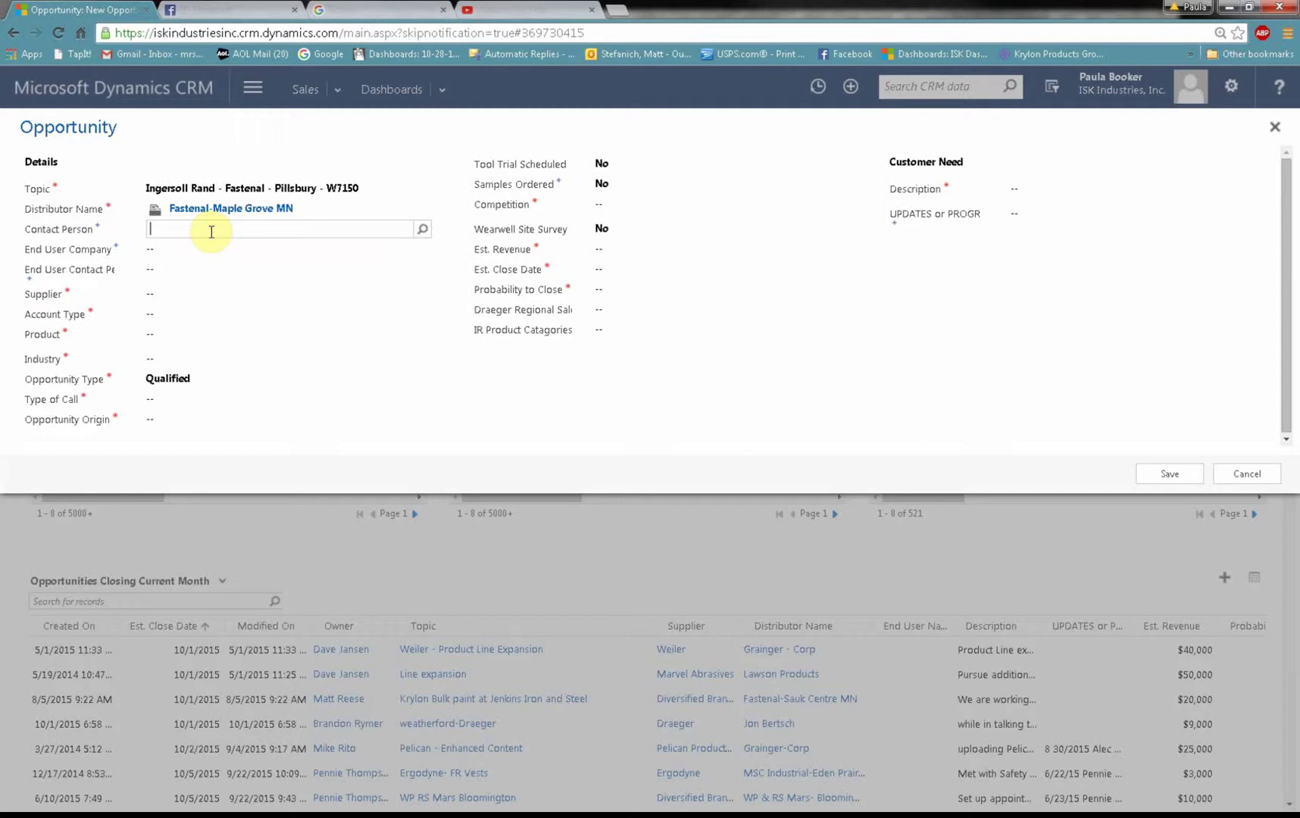
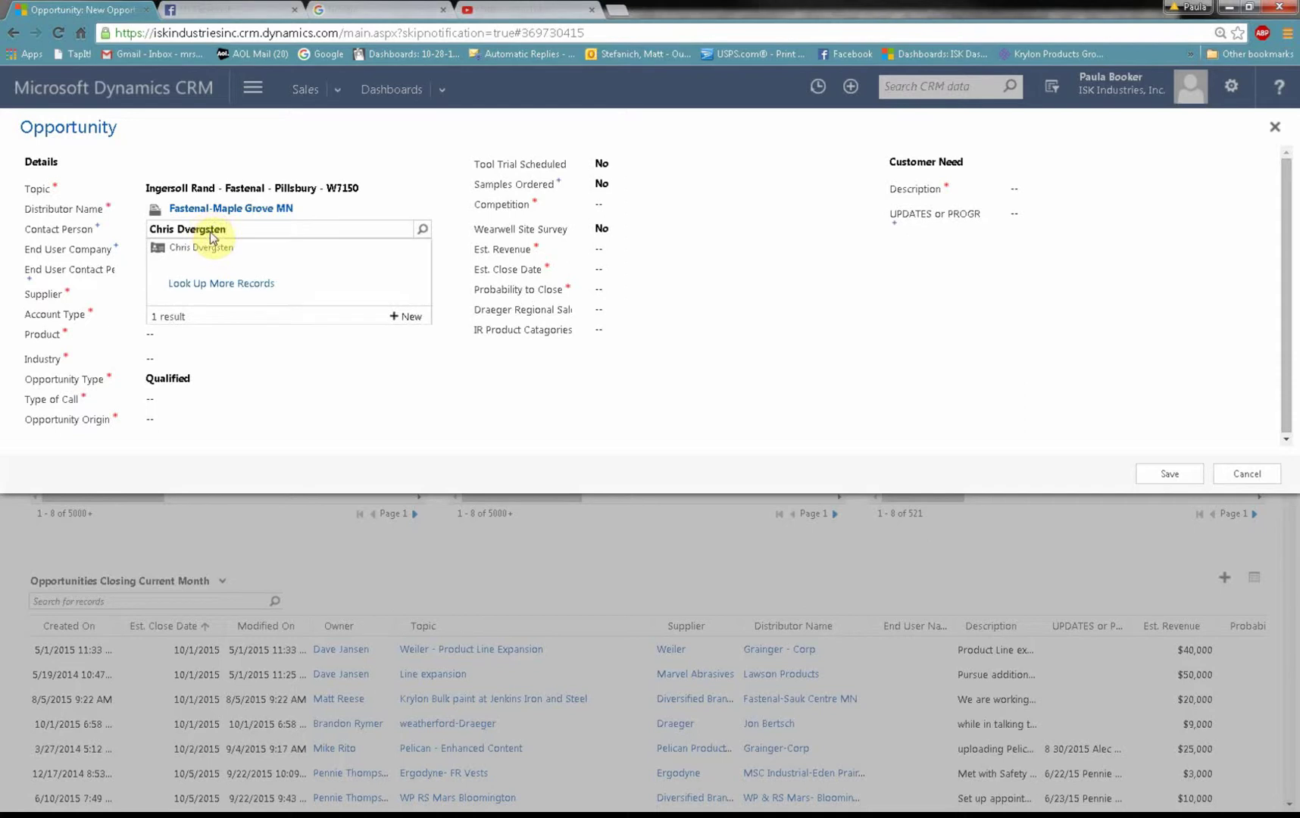
click(213, 246)
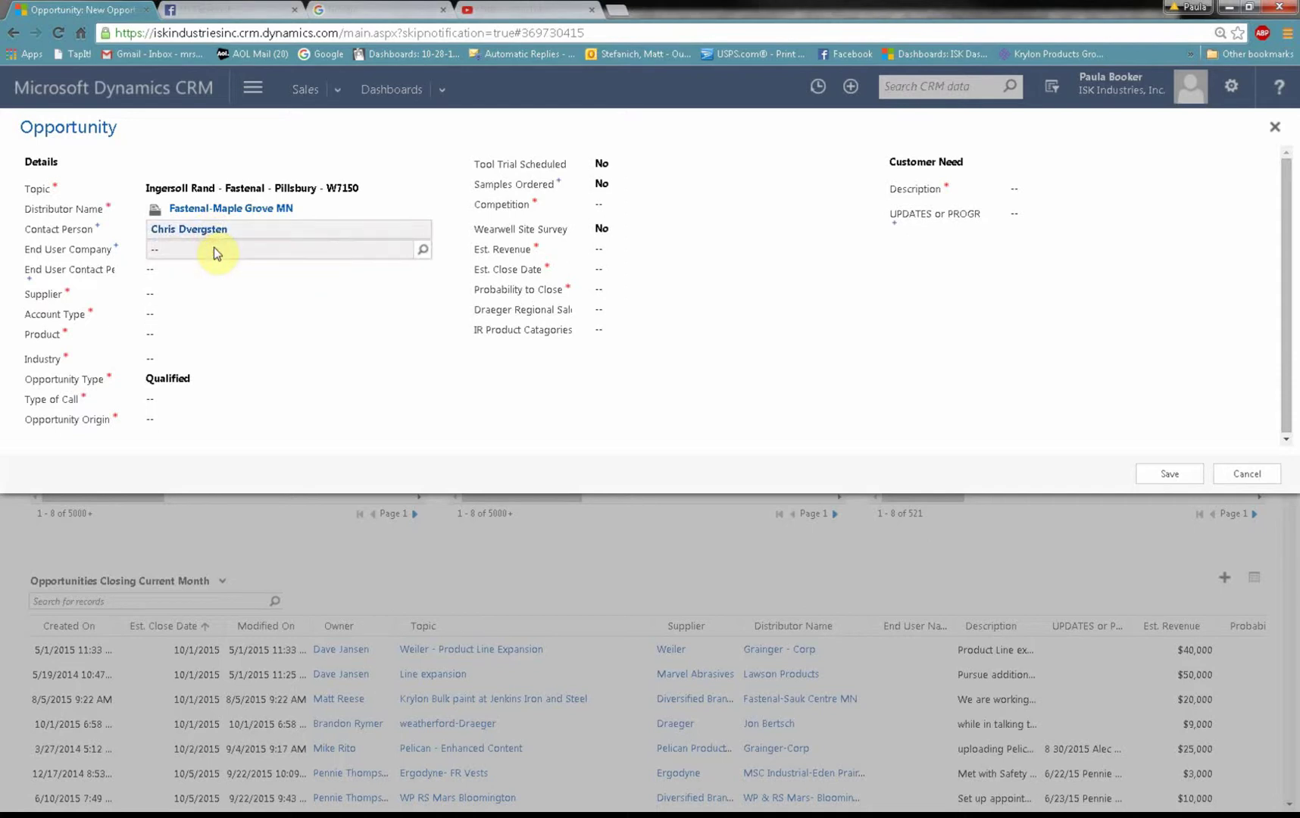
click(213, 247)
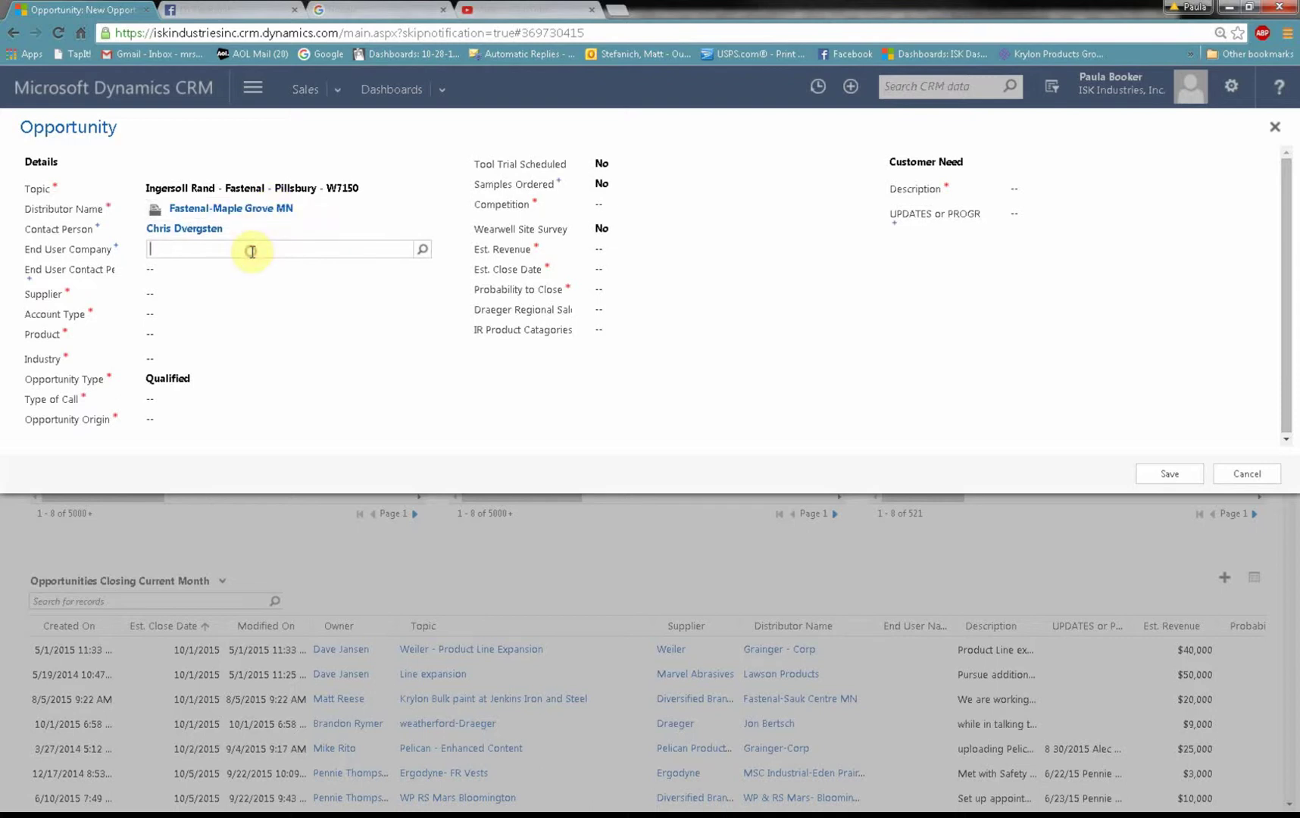
text(Pill)
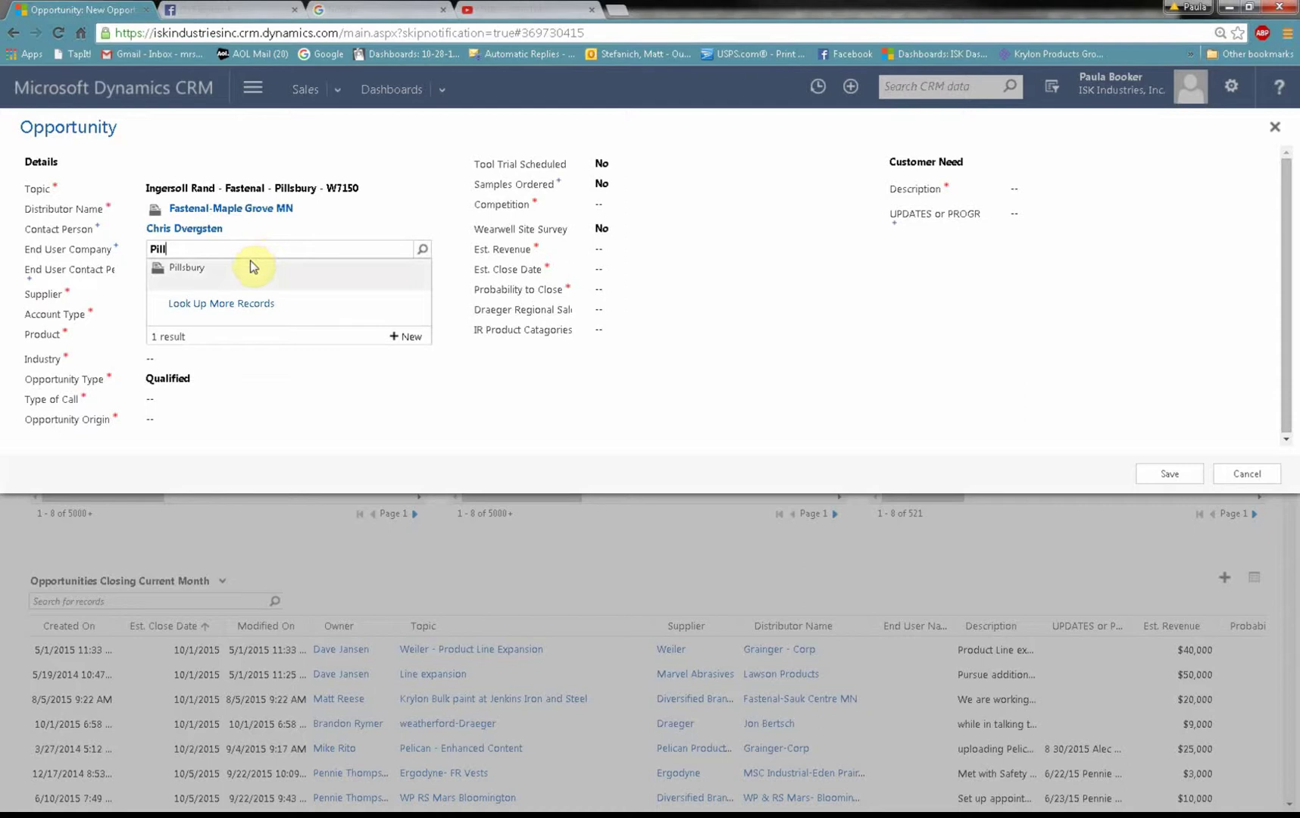
click(250, 260)
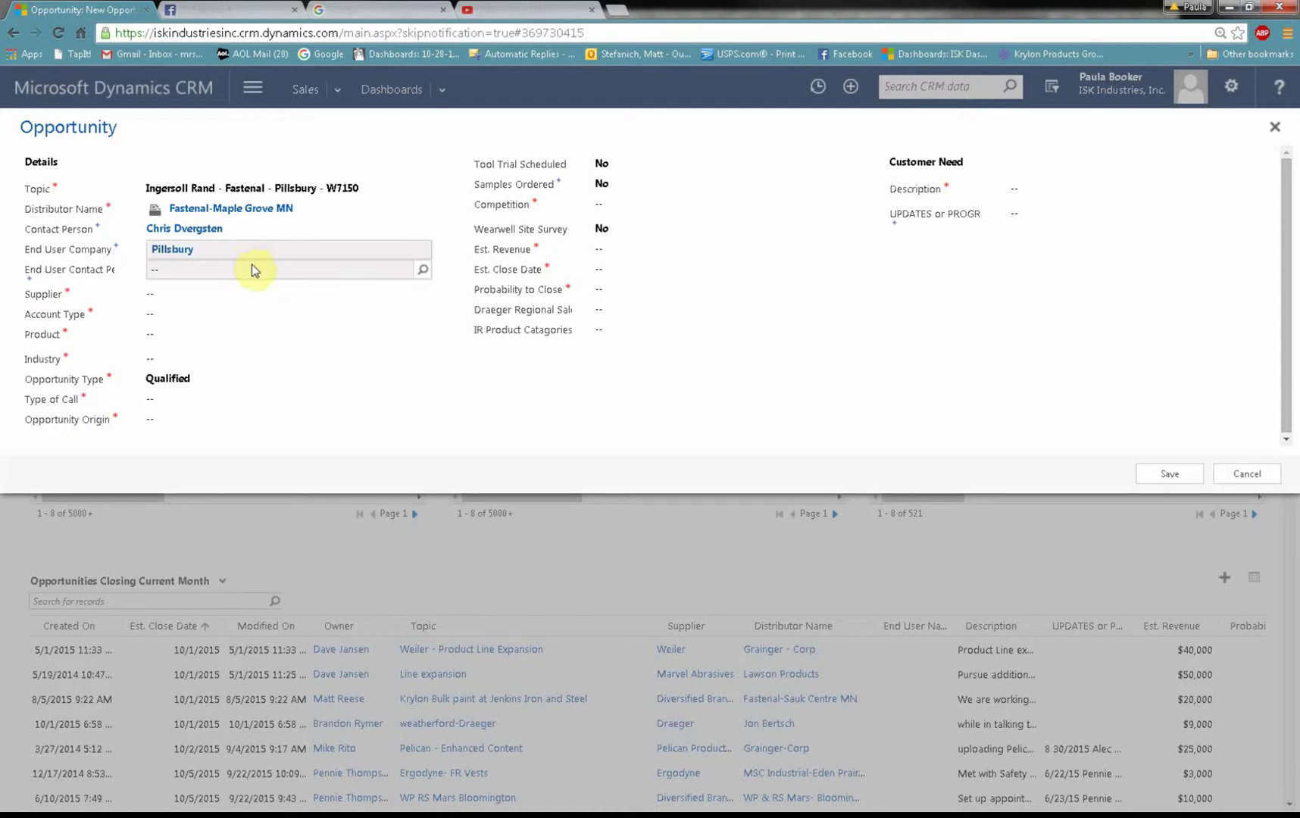
click(253, 265)
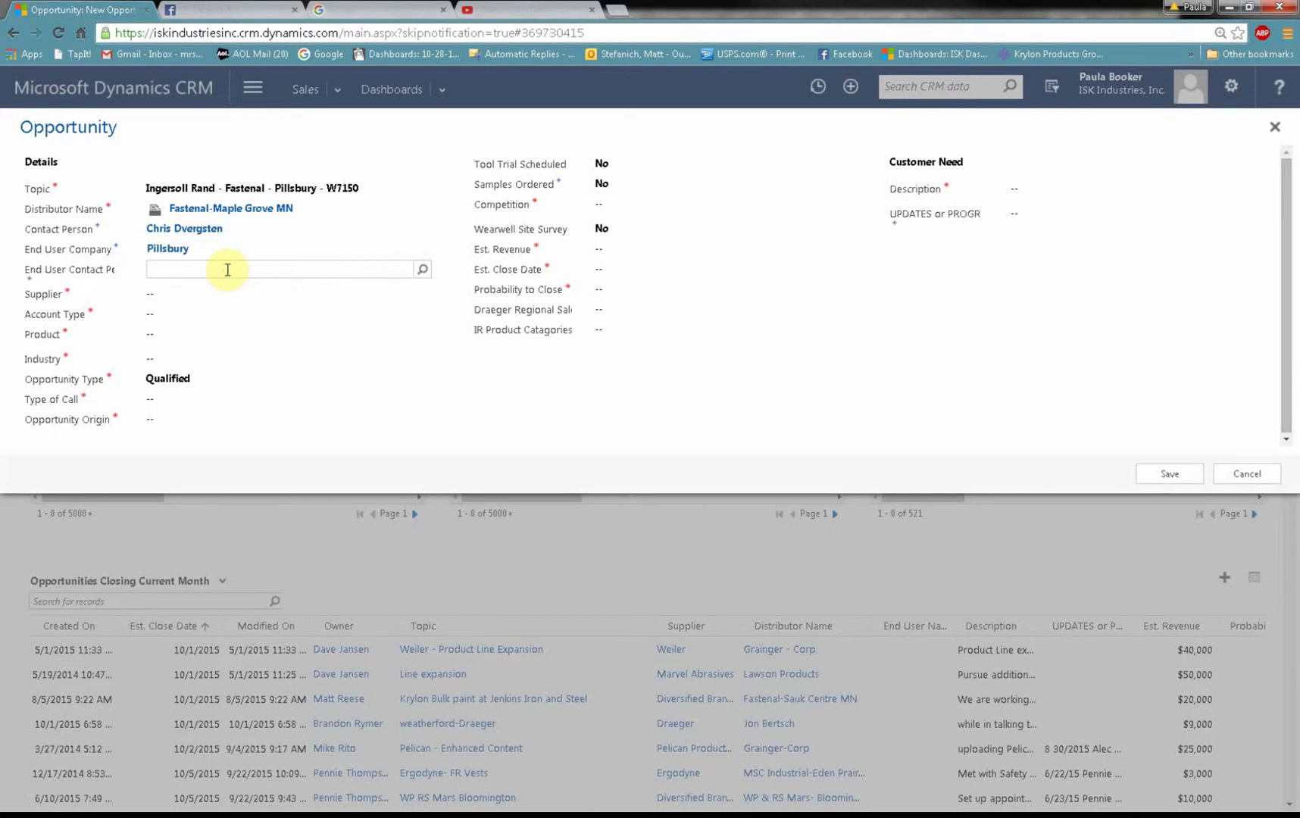
Step: Set the supplier to Ingersoll Rand and the account type to End User
click(226, 291)
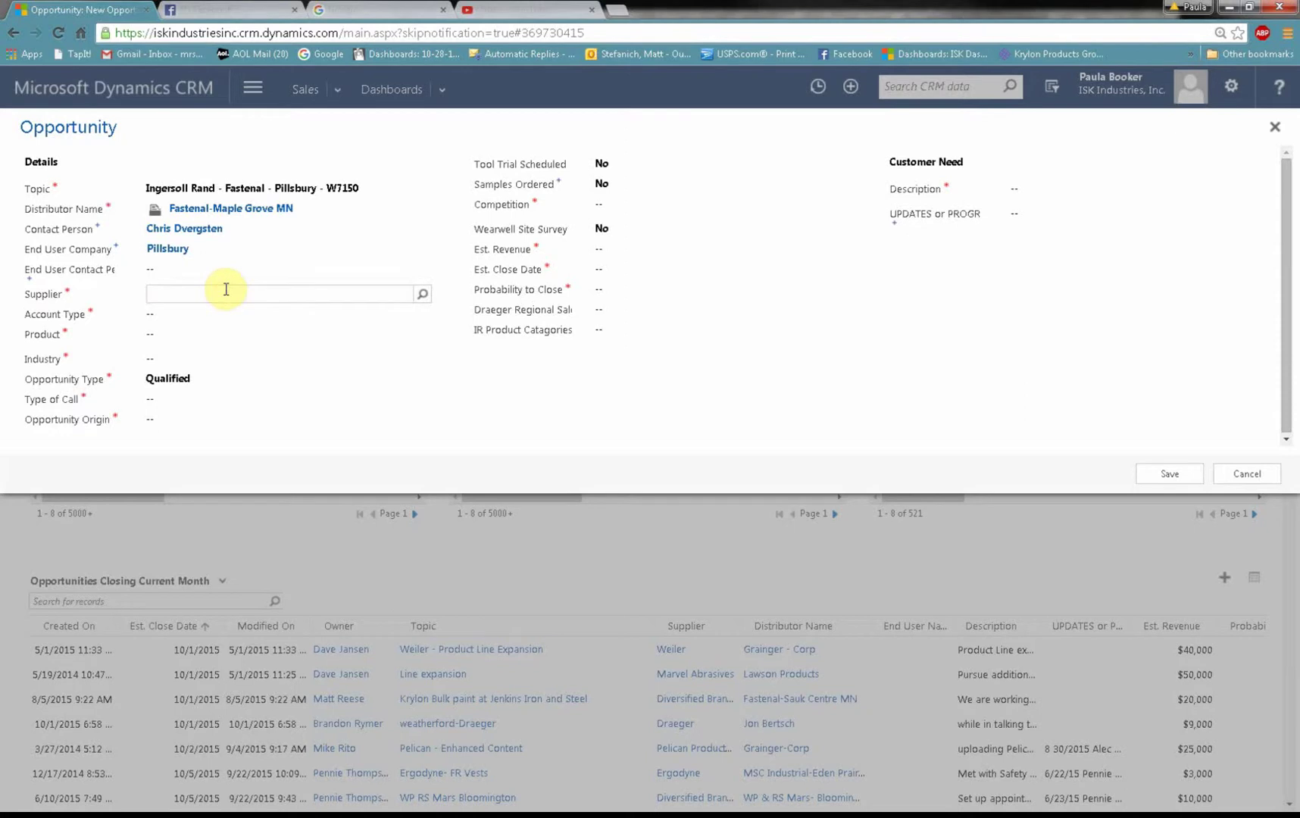
text(Ingersoll)
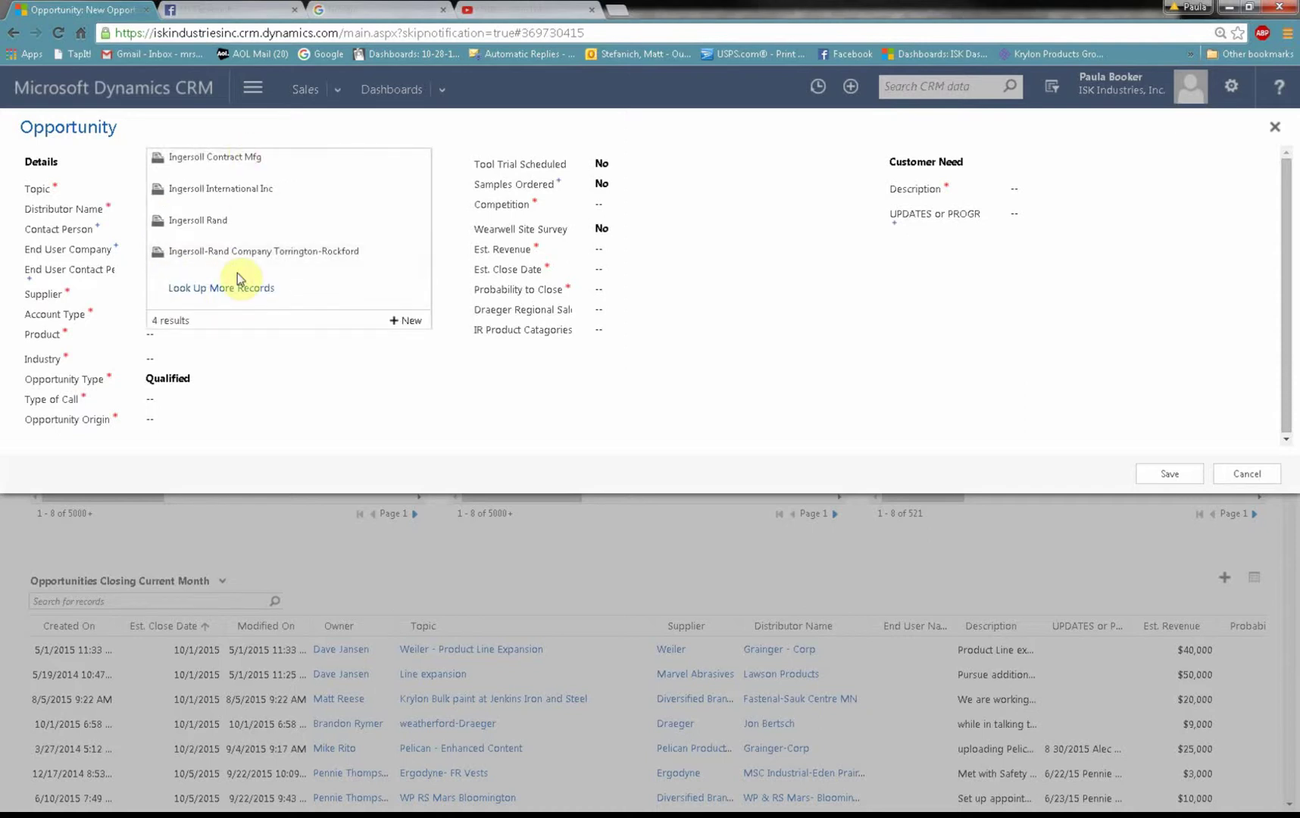
click(233, 220)
click(228, 317)
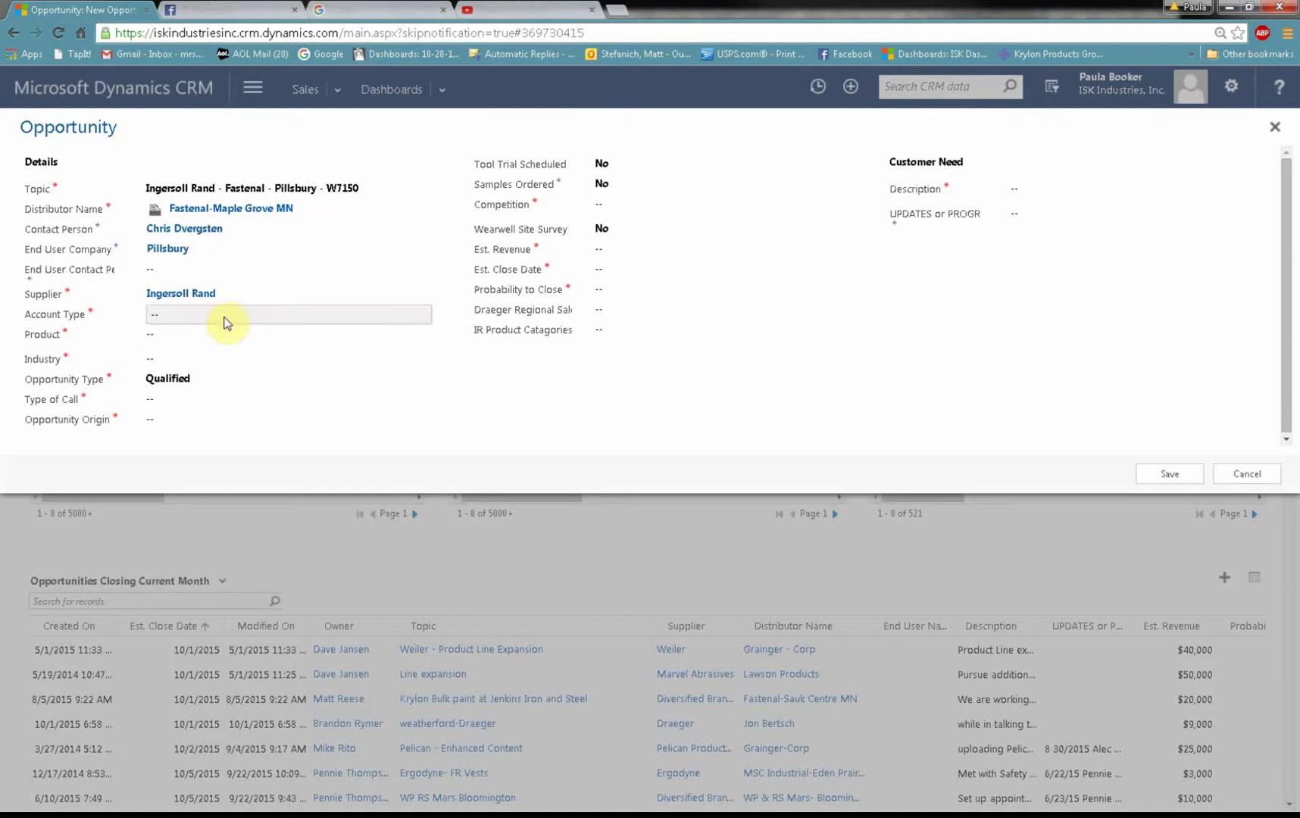
click(226, 313)
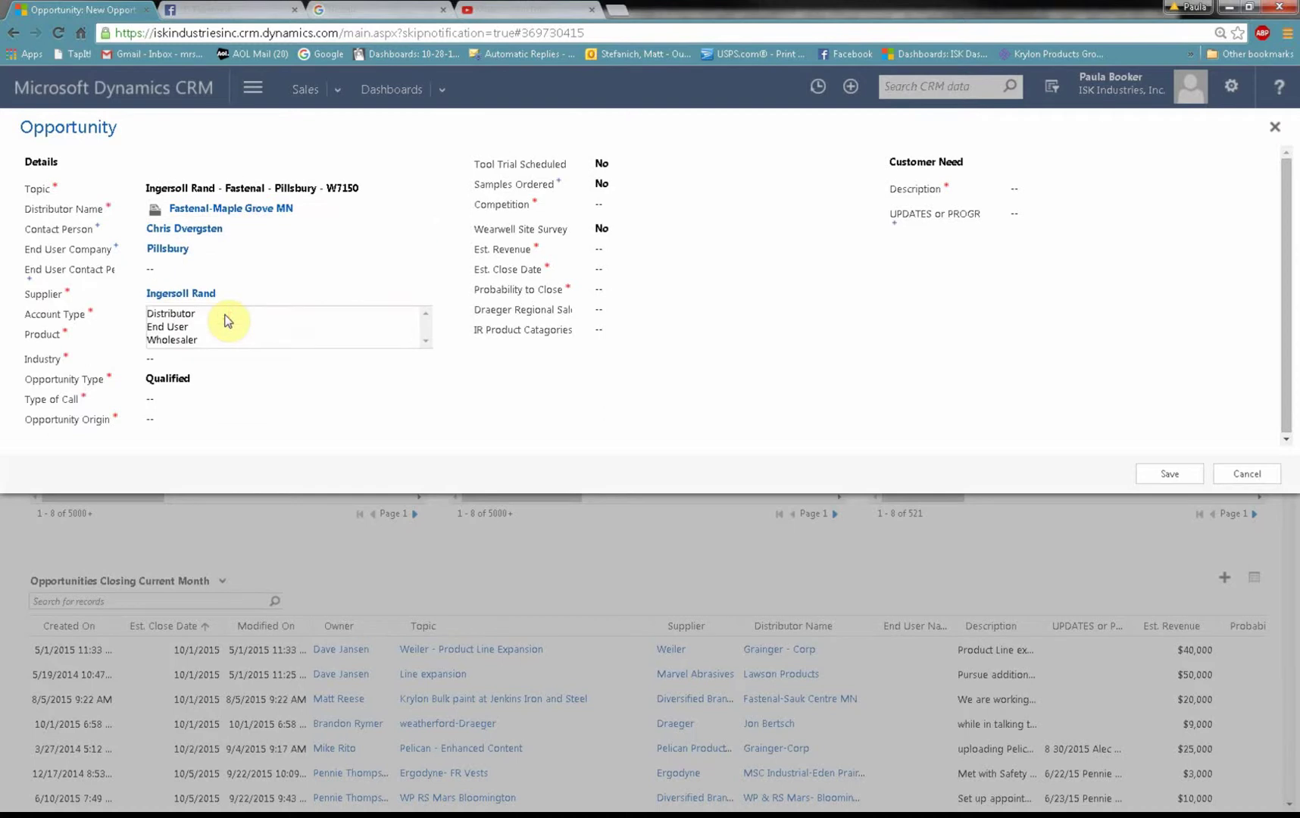
click(174, 327)
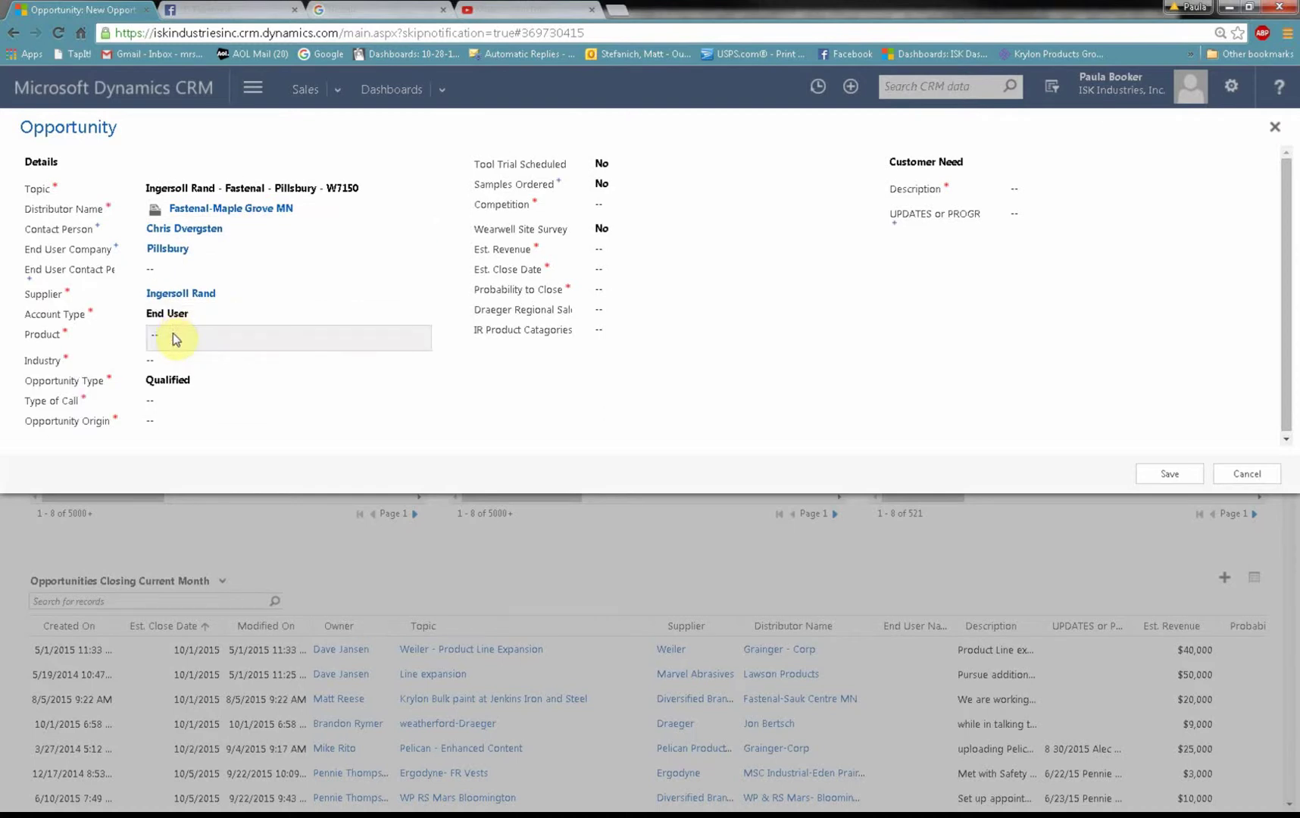
Step: Enter product W7150 and set the industry to Food Service
click(174, 335)
text(W)
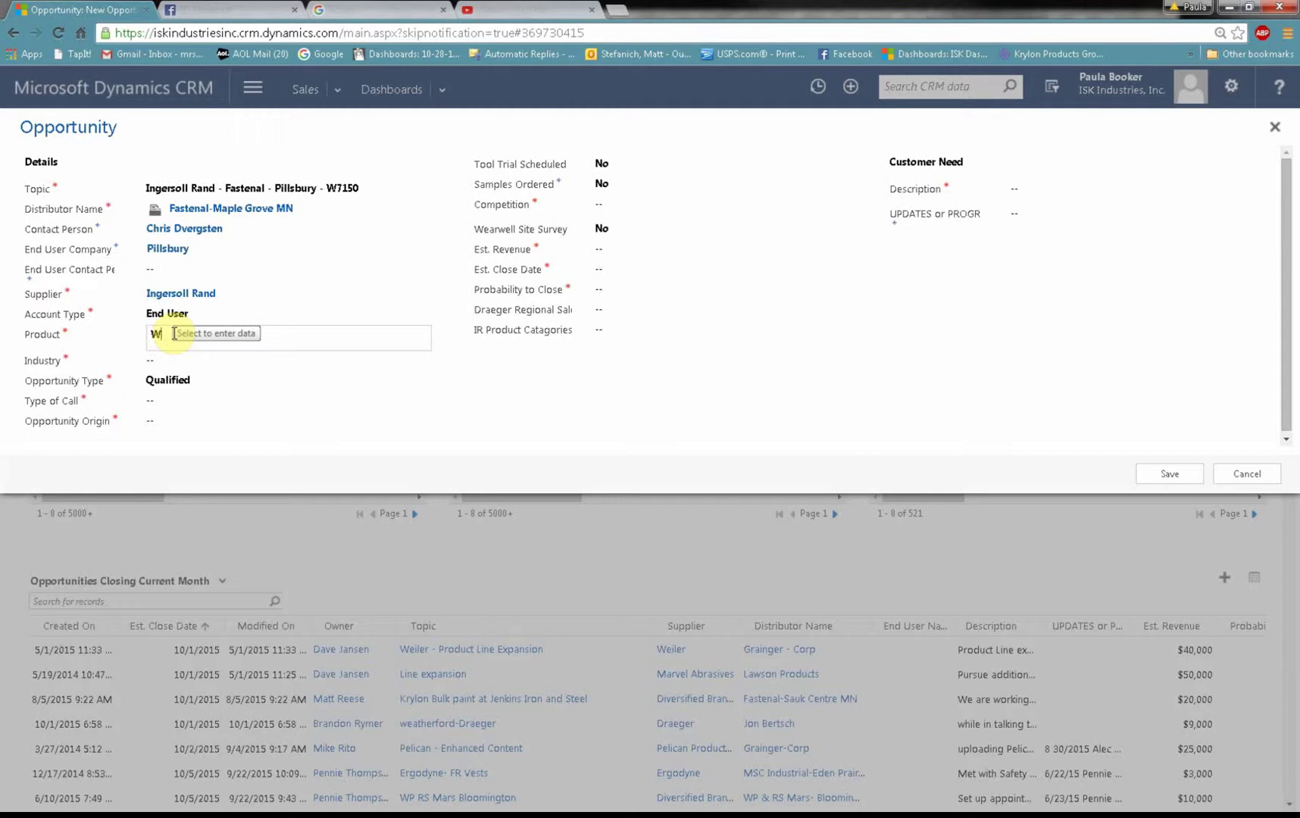
text(7150)
key(Tab)
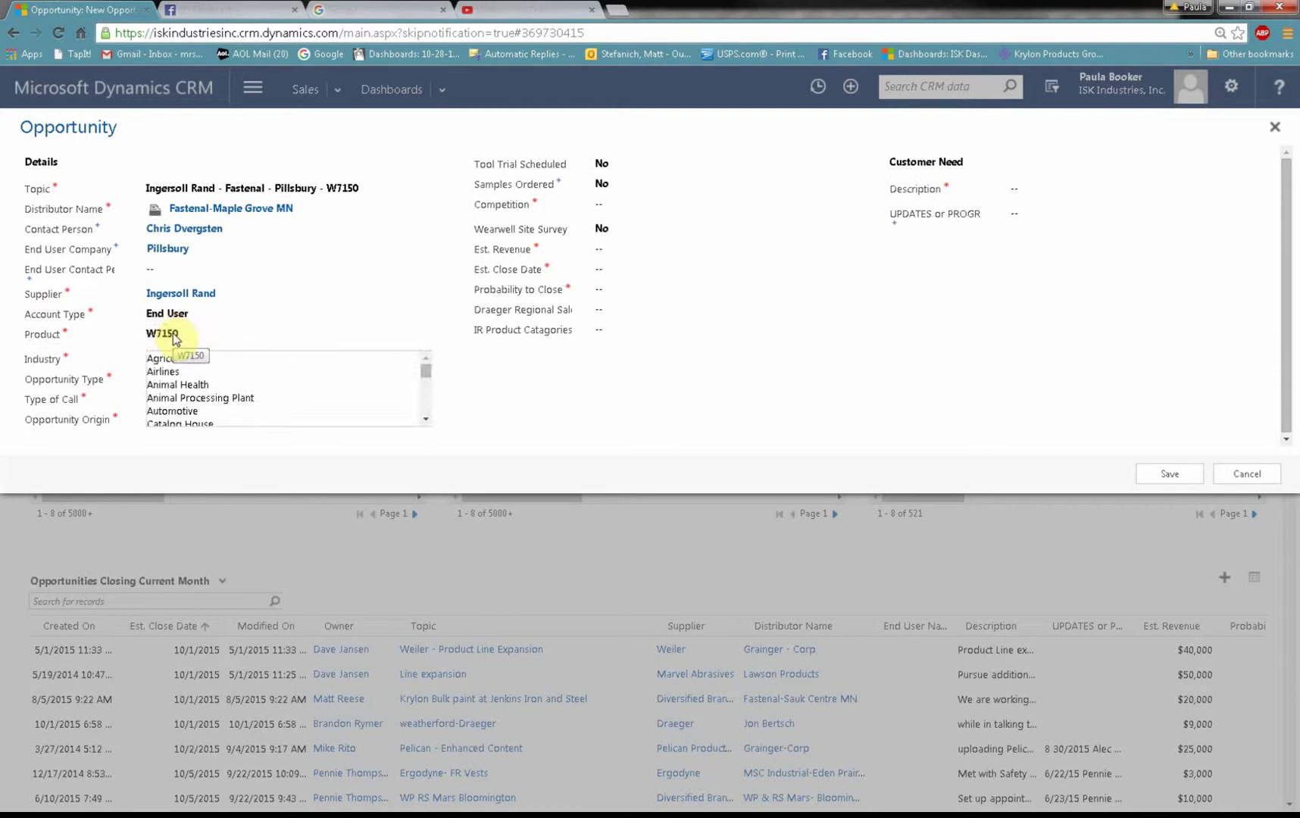
key(f)
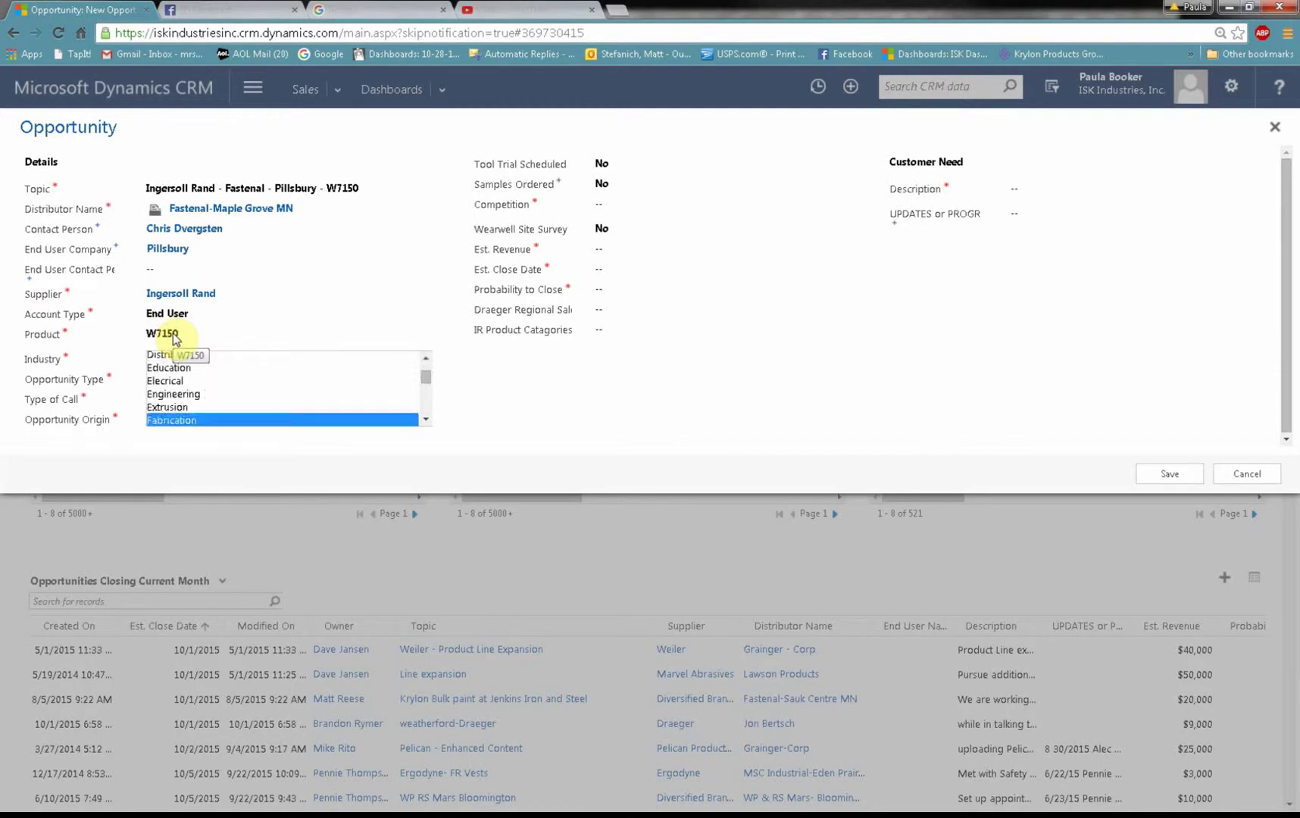
key(o)
key(Tab)
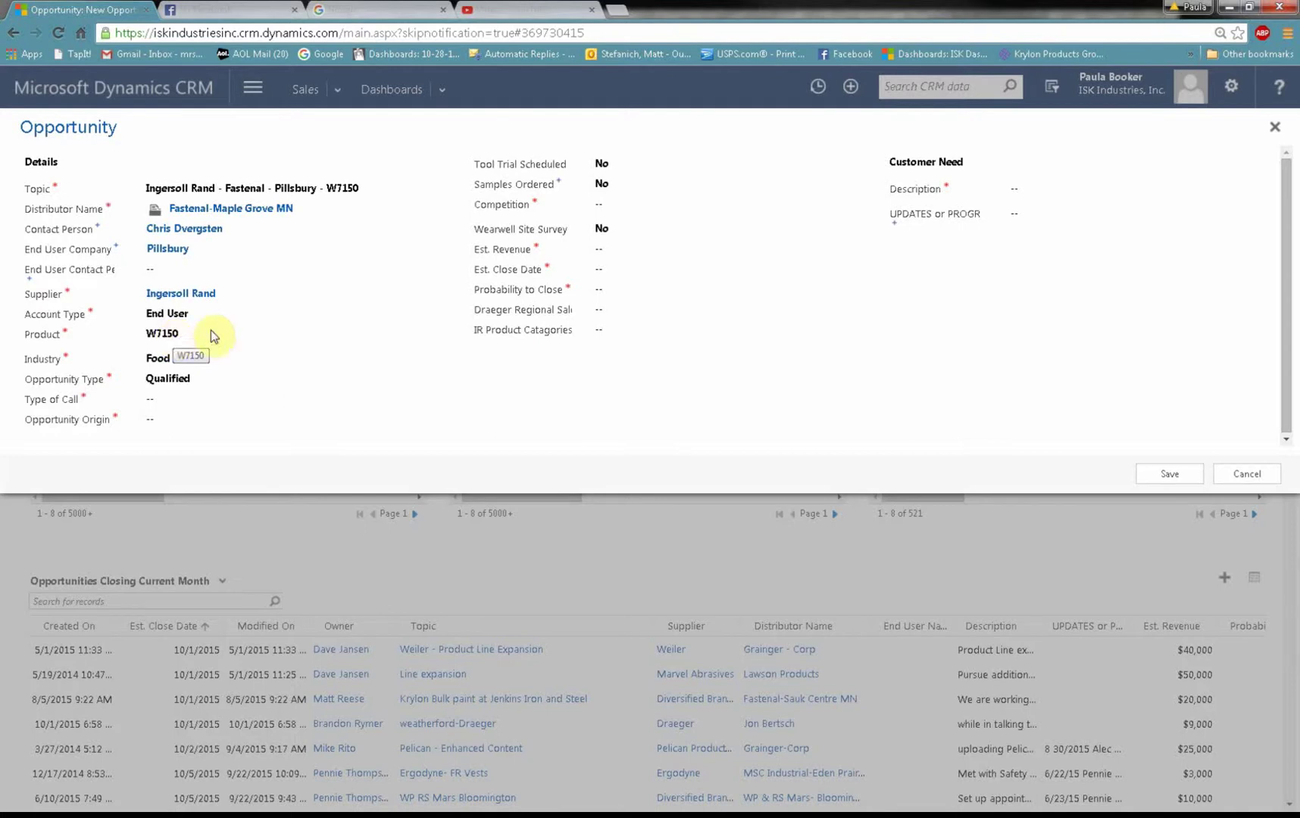
click(277, 369)
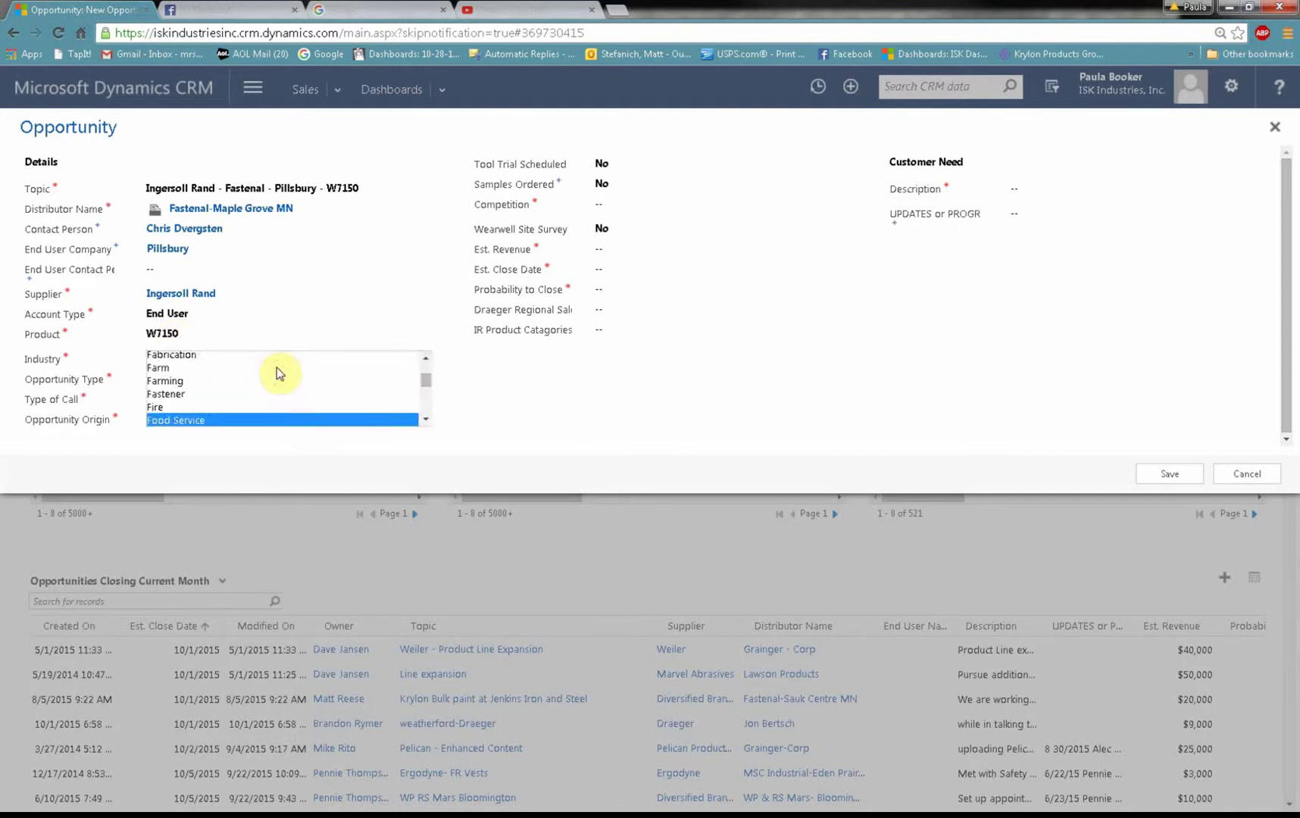
mouse_move(422, 383)
mouse_down()
mouse_move(423, 414)
mouse_move(425, 362)
mouse_move(424, 428)
mouse_move(435, 371)
mouse_up()
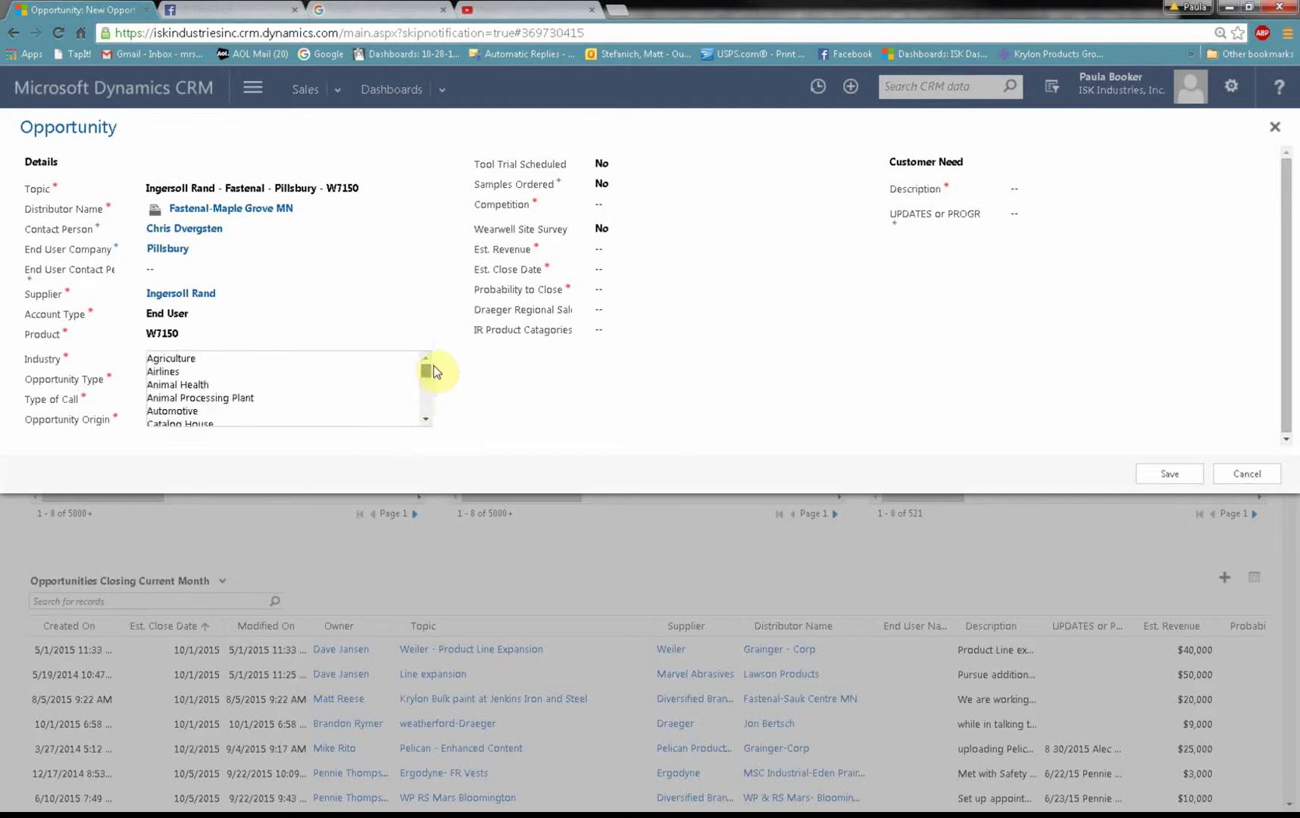
click(456, 363)
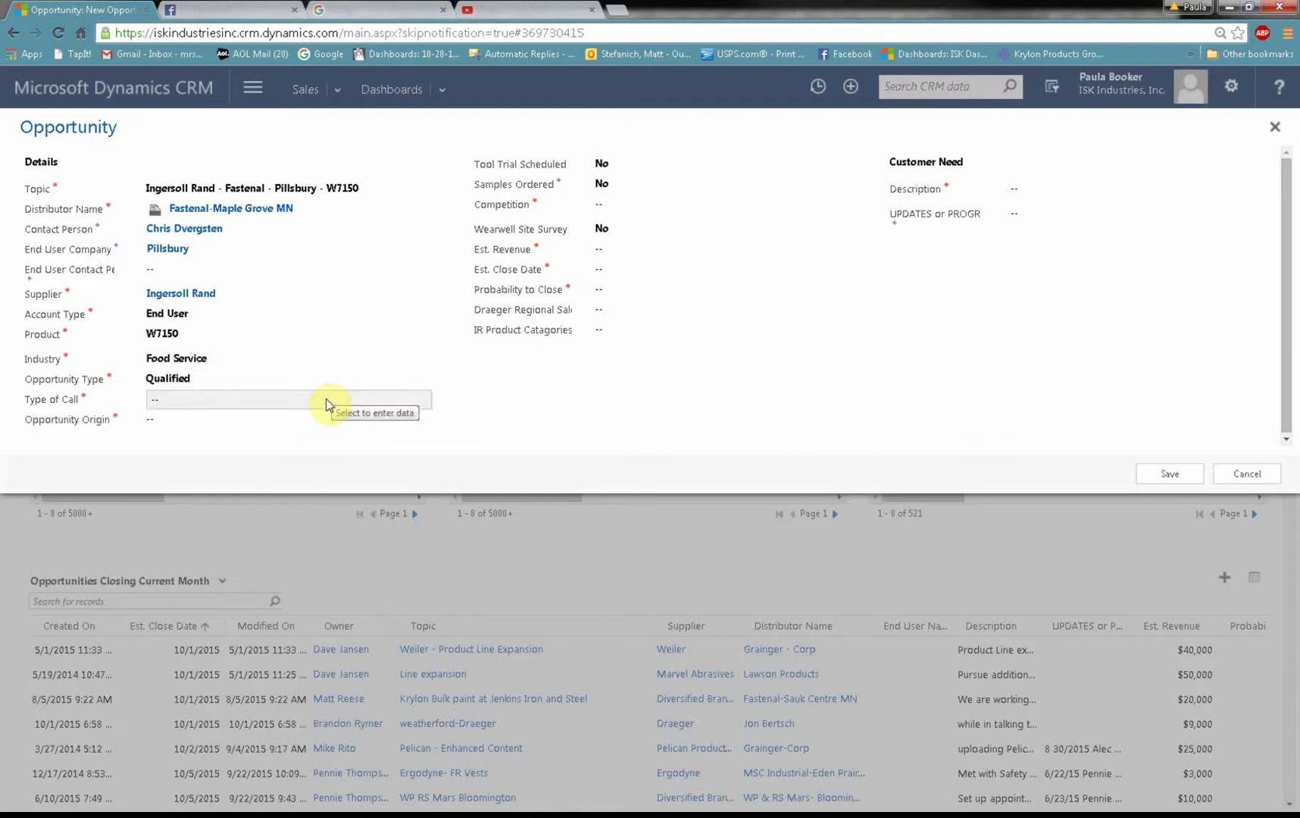
Step: Set the Type of Call to End User Visit
click(326, 398)
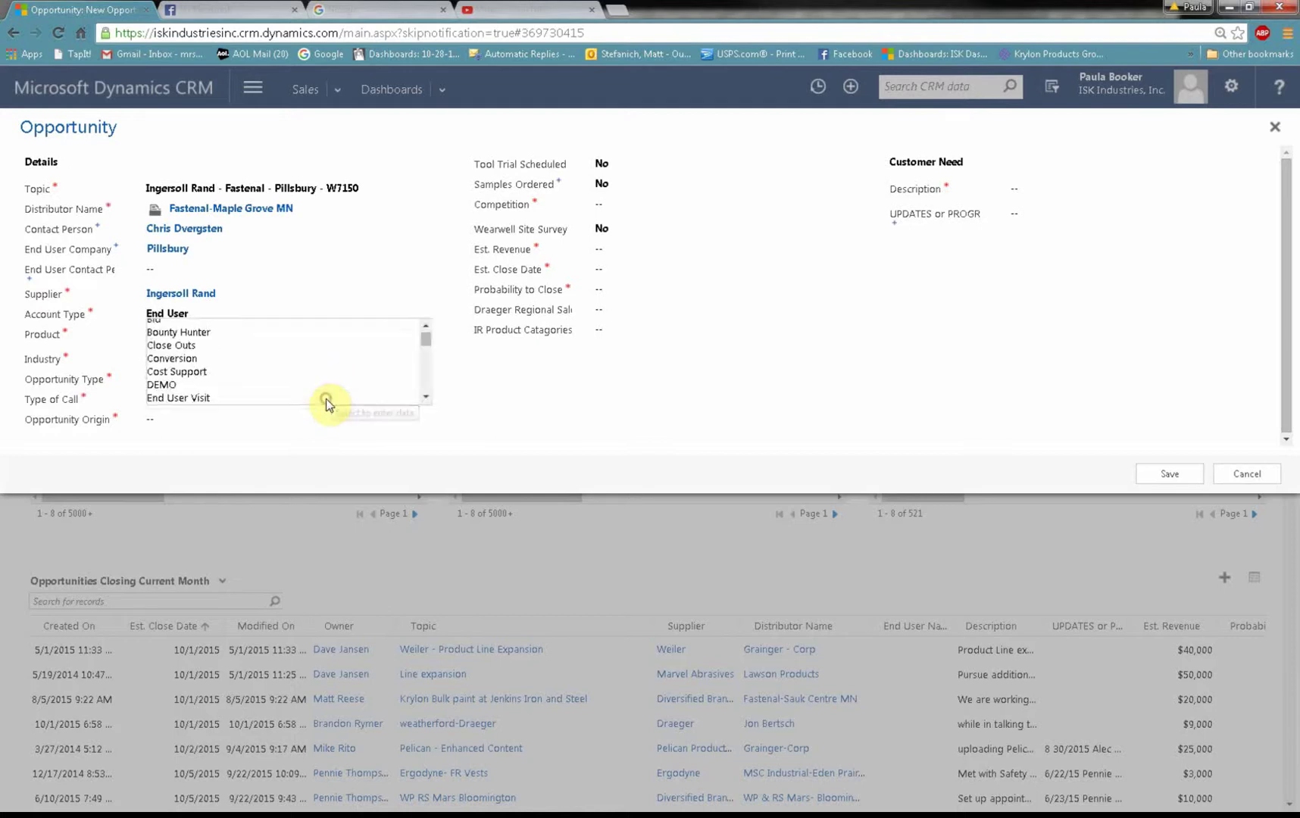
click(209, 397)
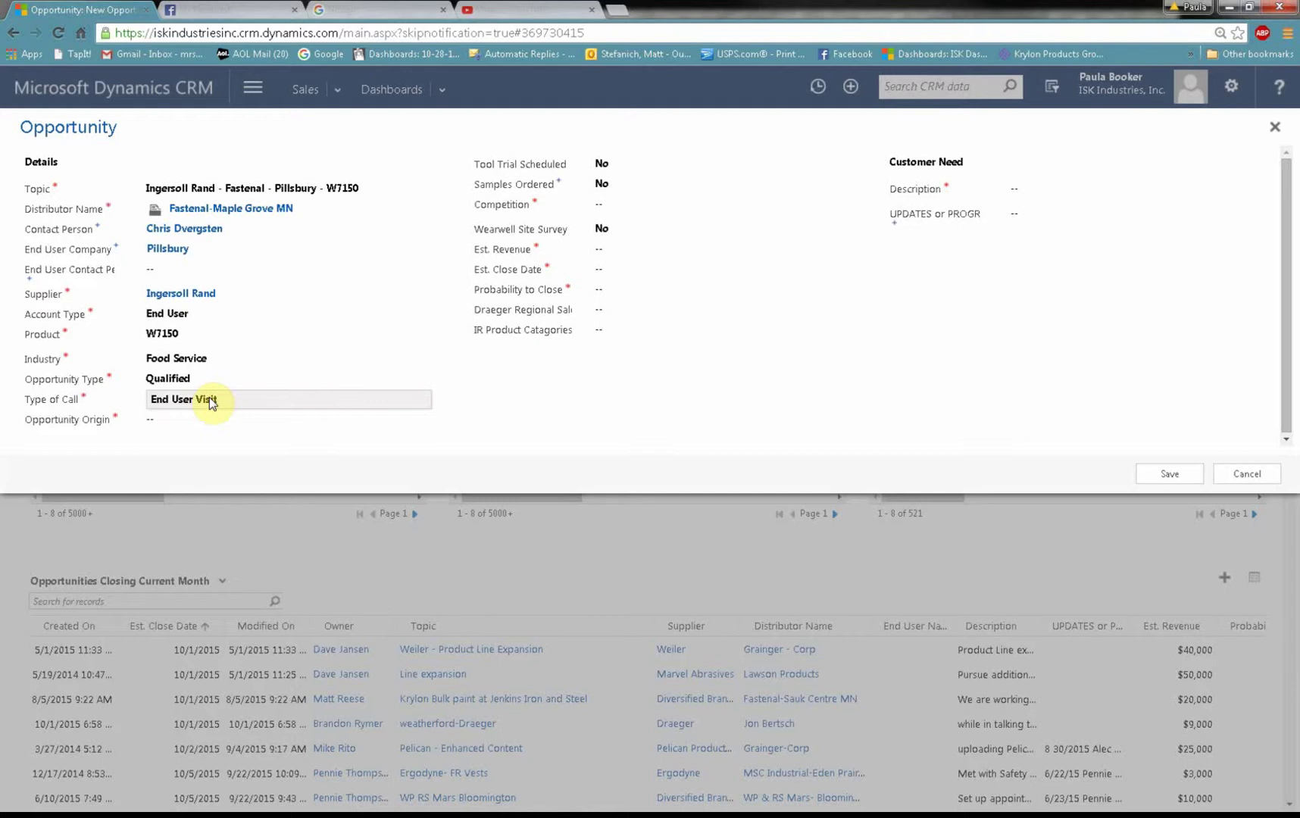
click(282, 401)
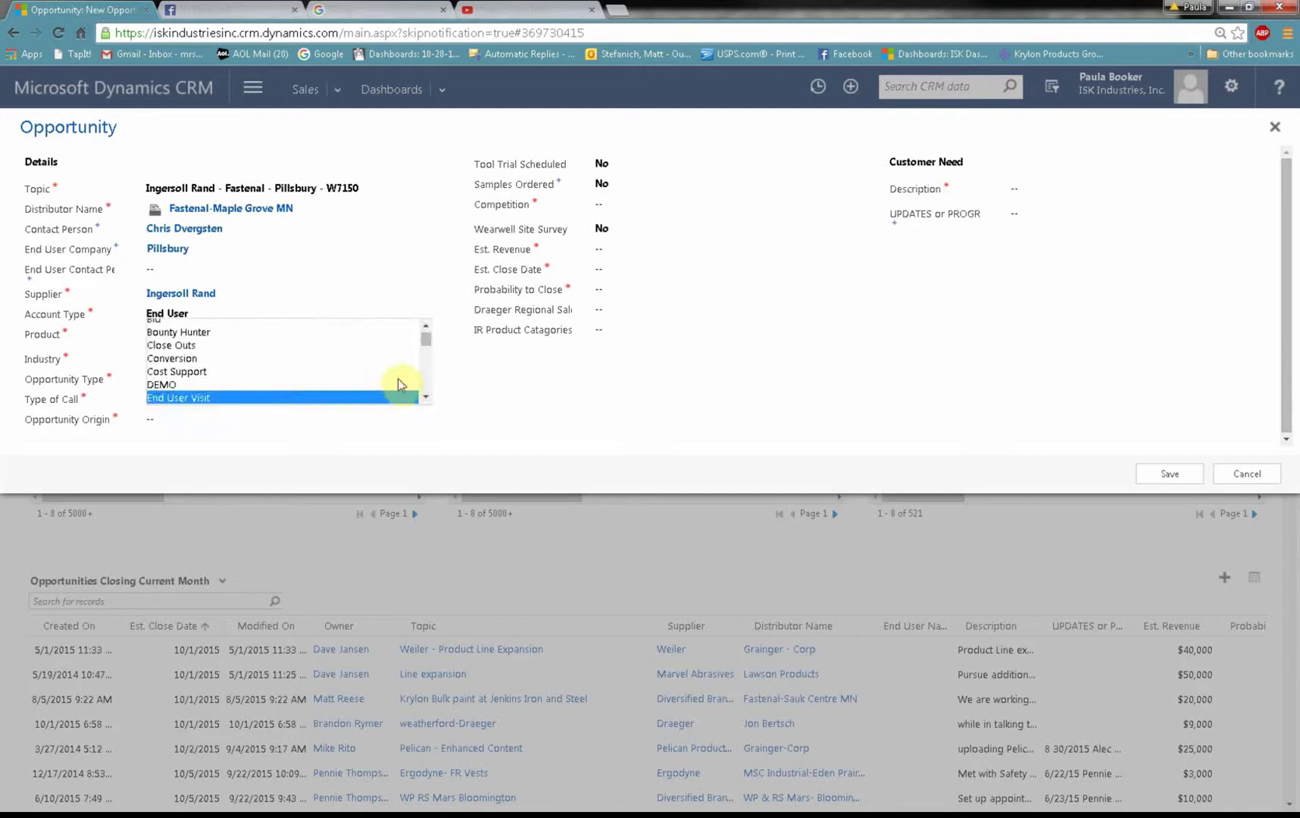
mouse_move(429, 337)
mouse_down()
mouse_move(418, 393)
mouse_move(425, 337)
mouse_up()
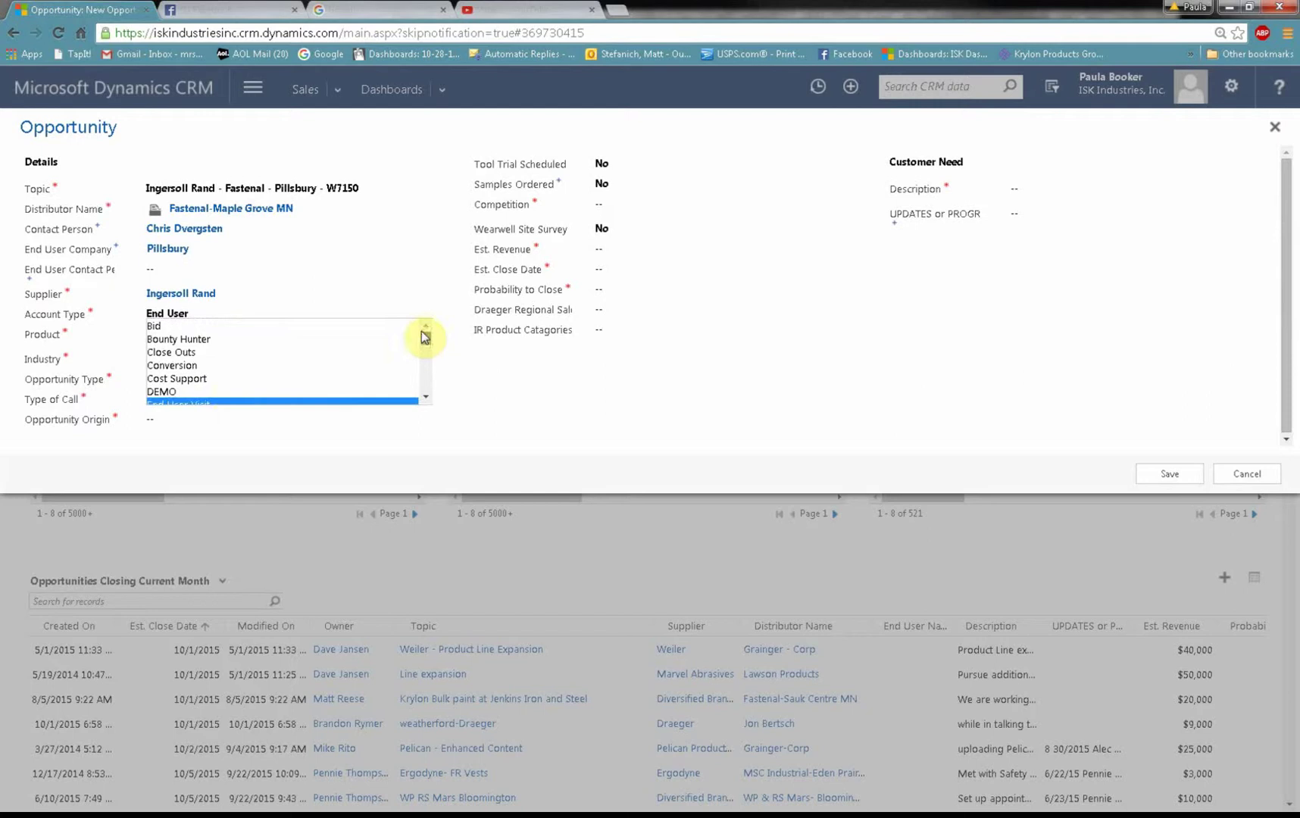
Step: Set the opportunity origin to Local Distributor, then change it to Phone Call
click(224, 422)
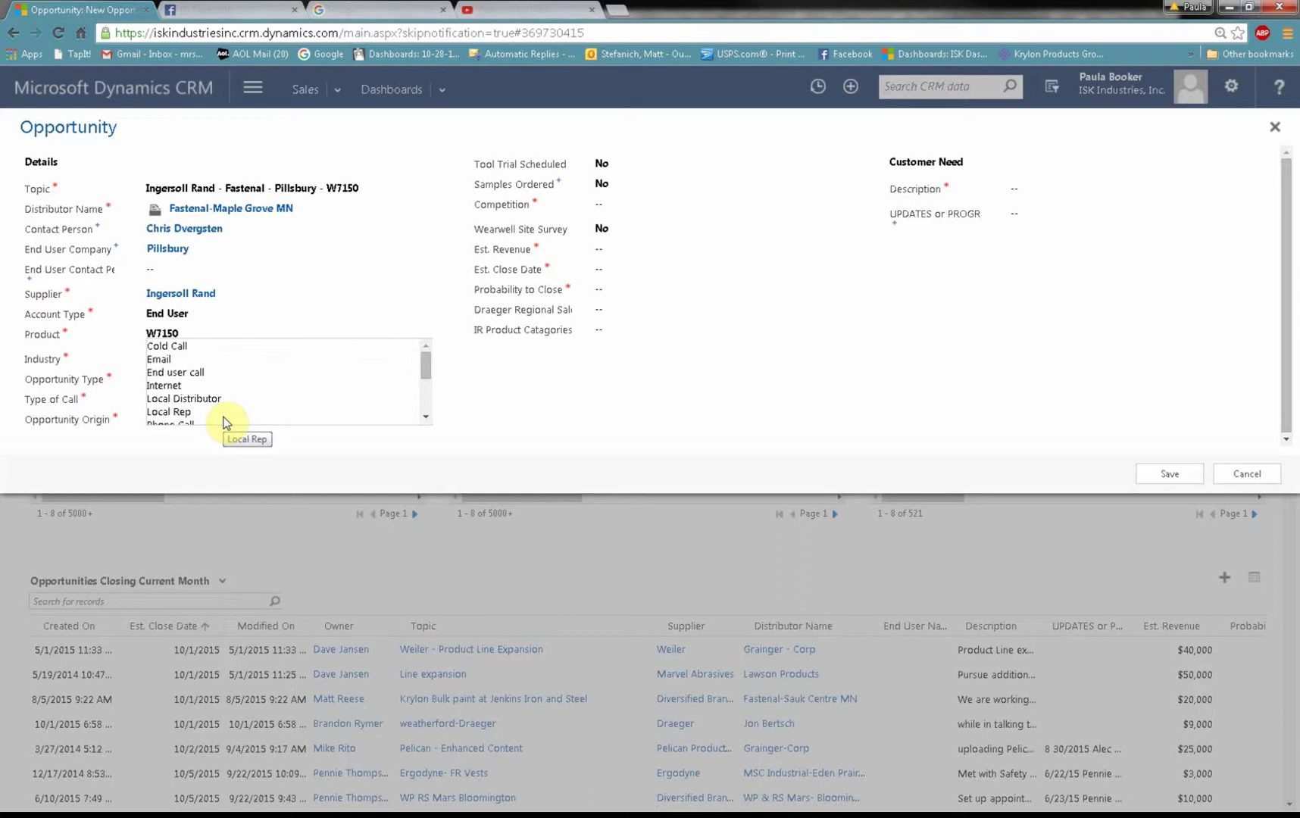
click(174, 399)
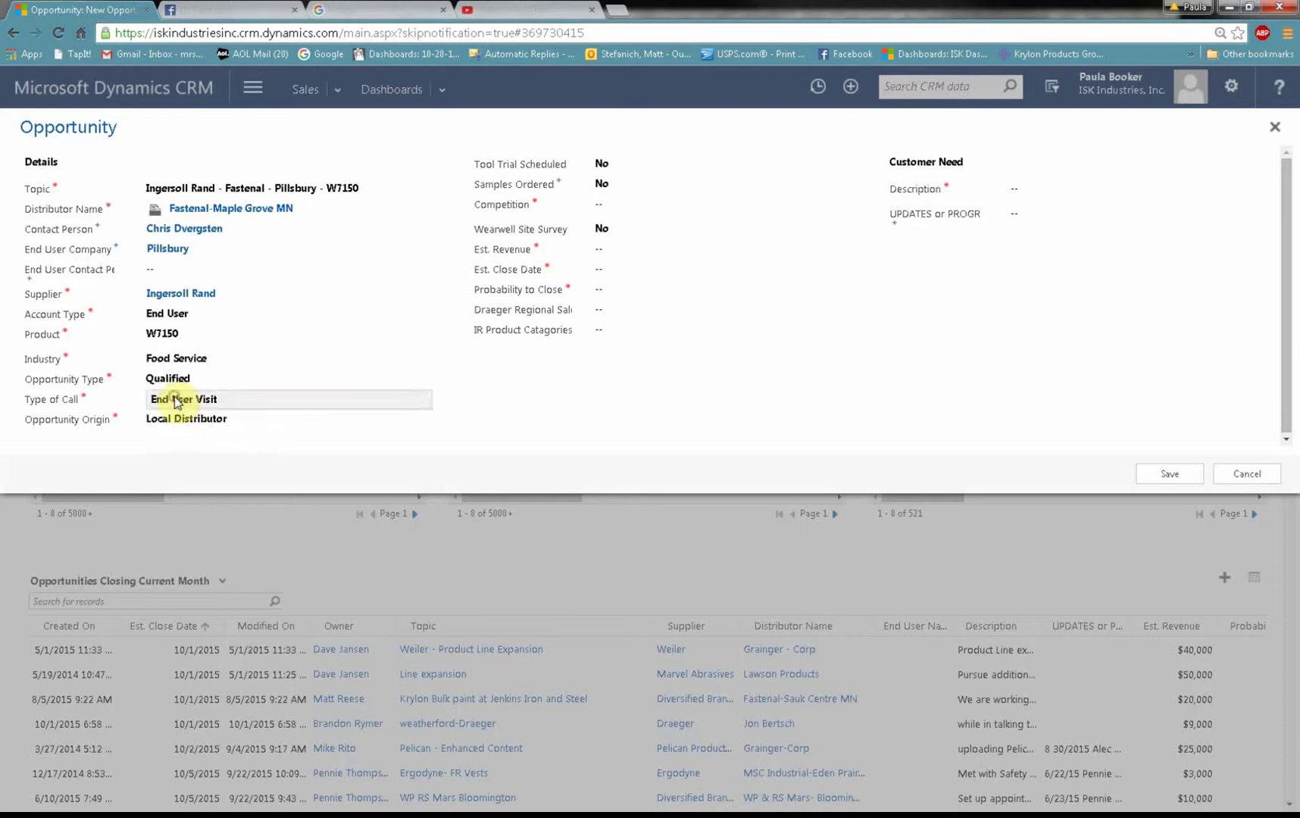
click(238, 424)
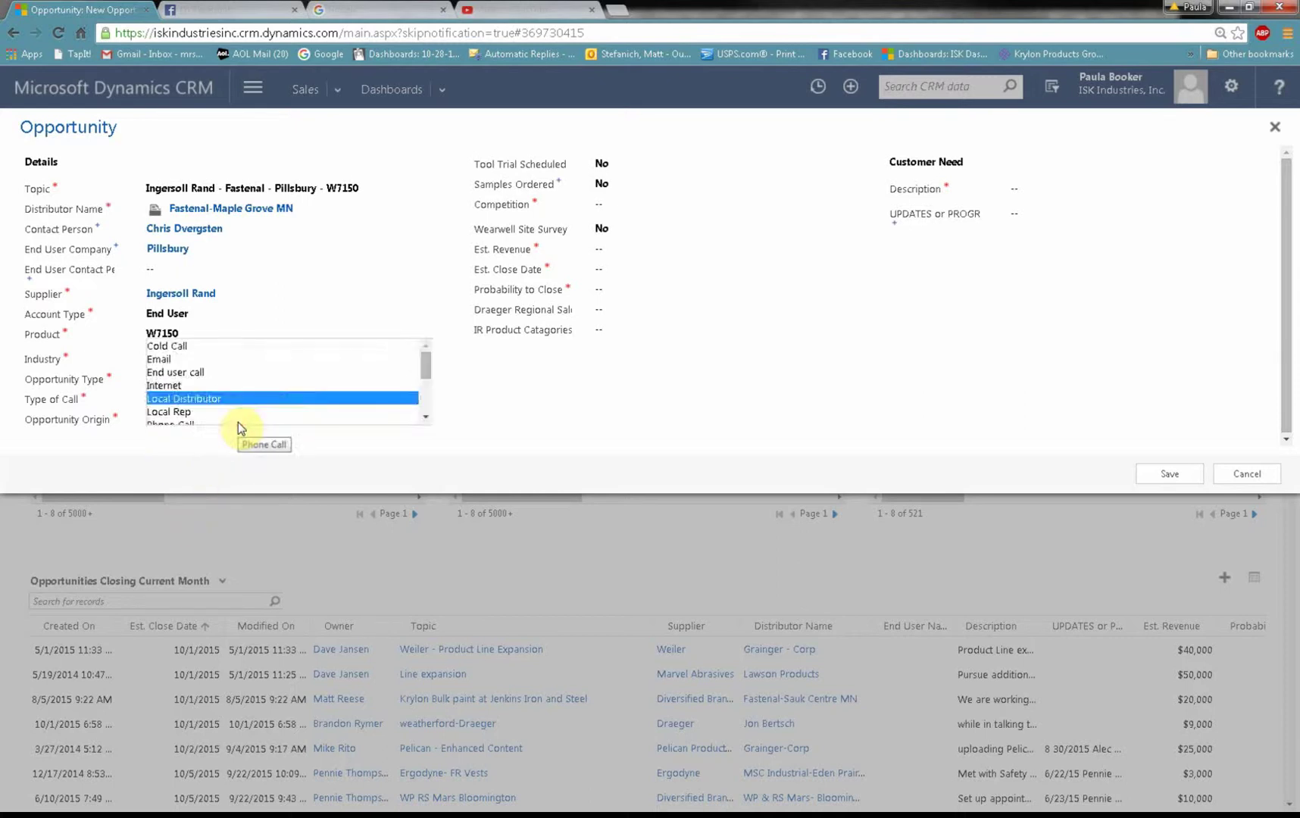
scroll(415, 418, down, 1)
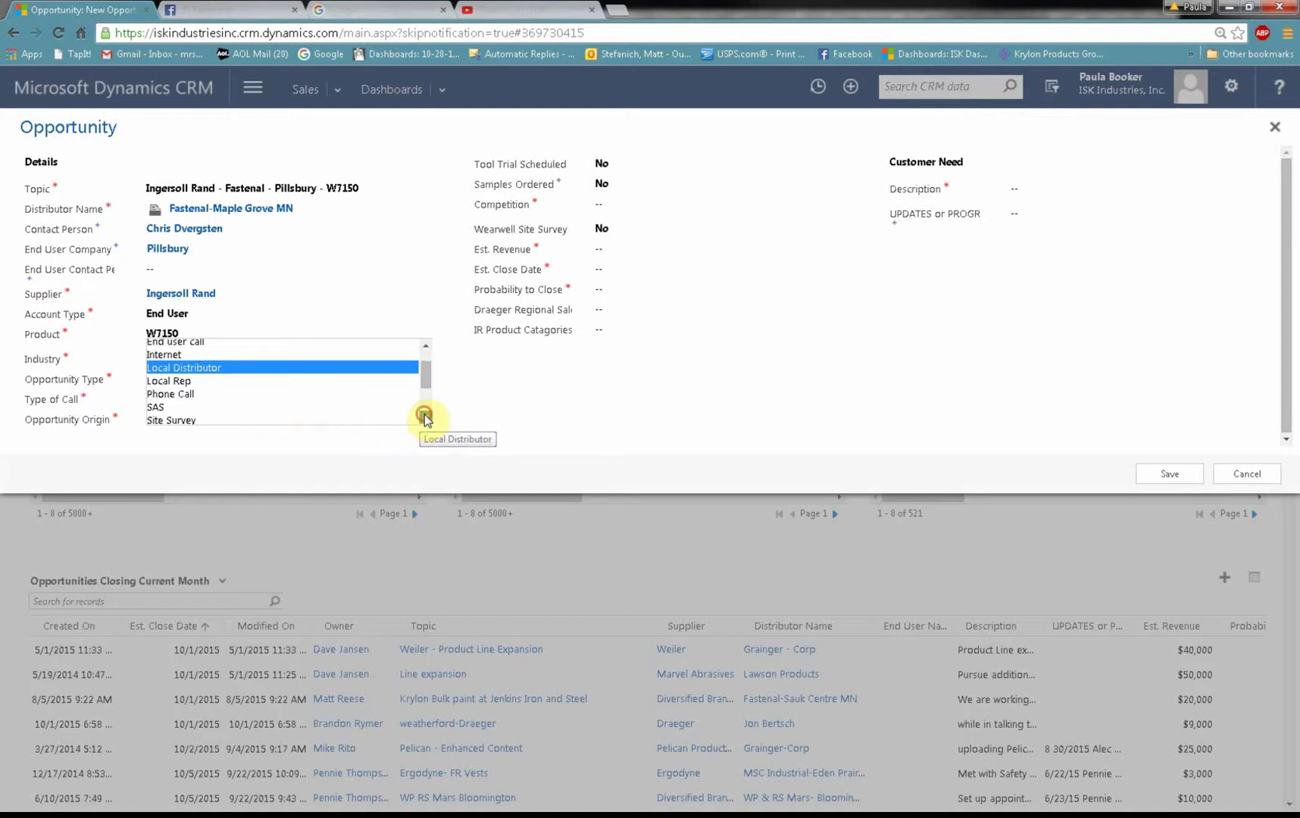
click(203, 395)
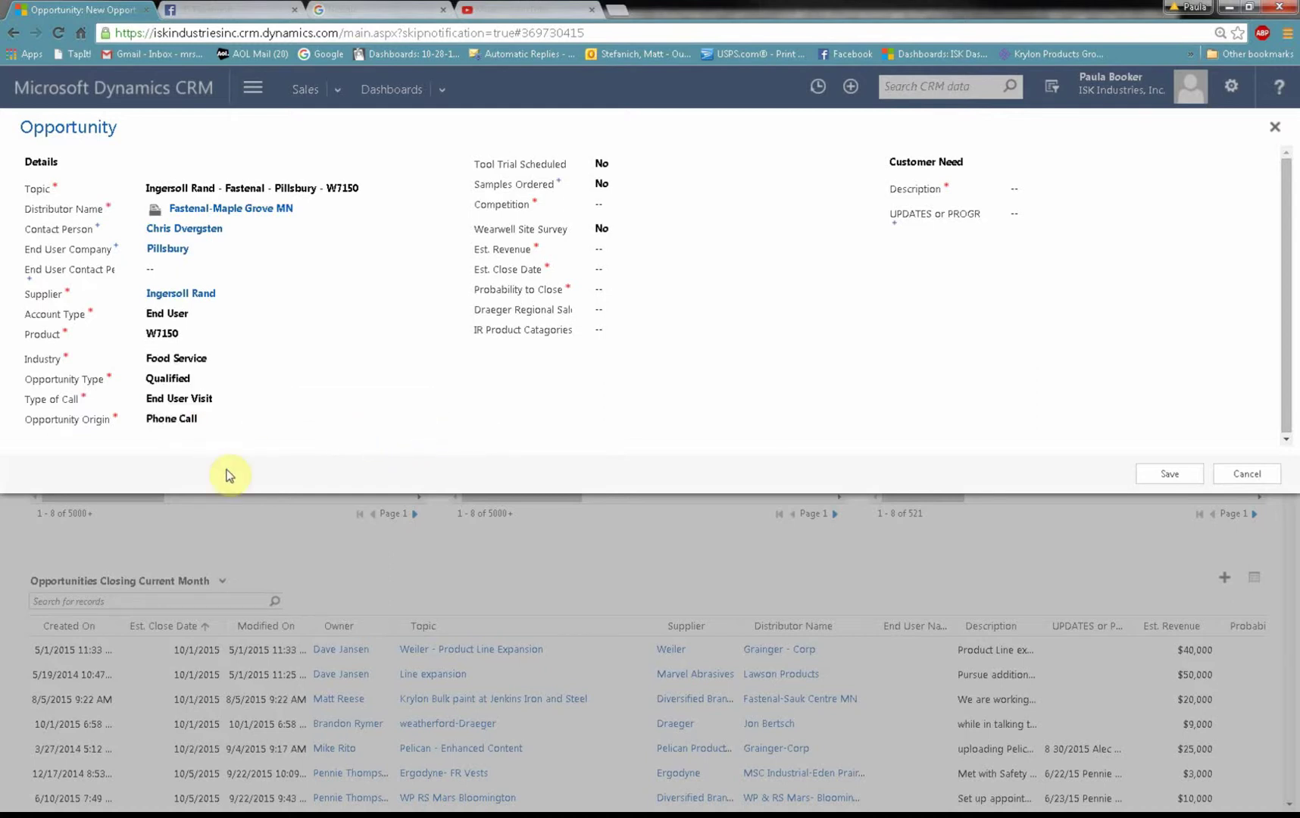
click(231, 415)
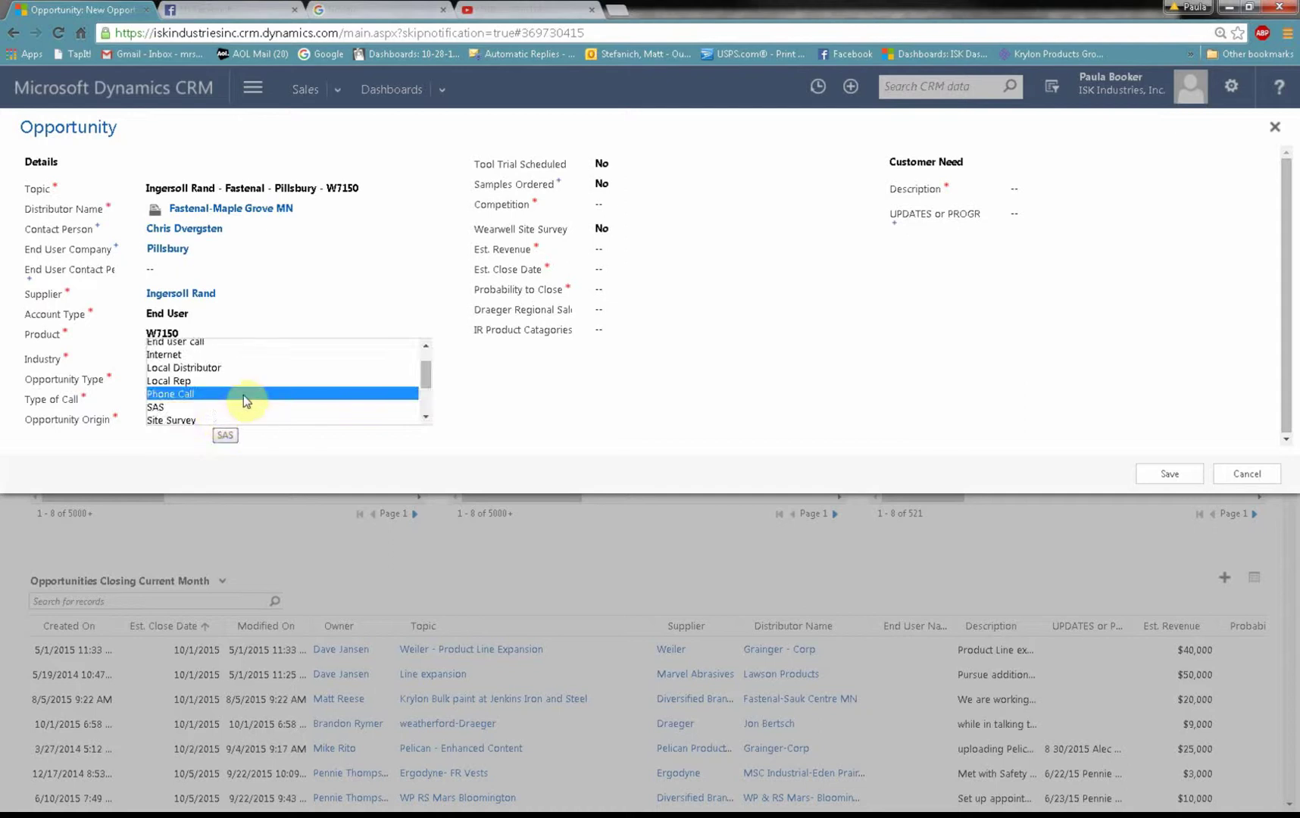
click(425, 346)
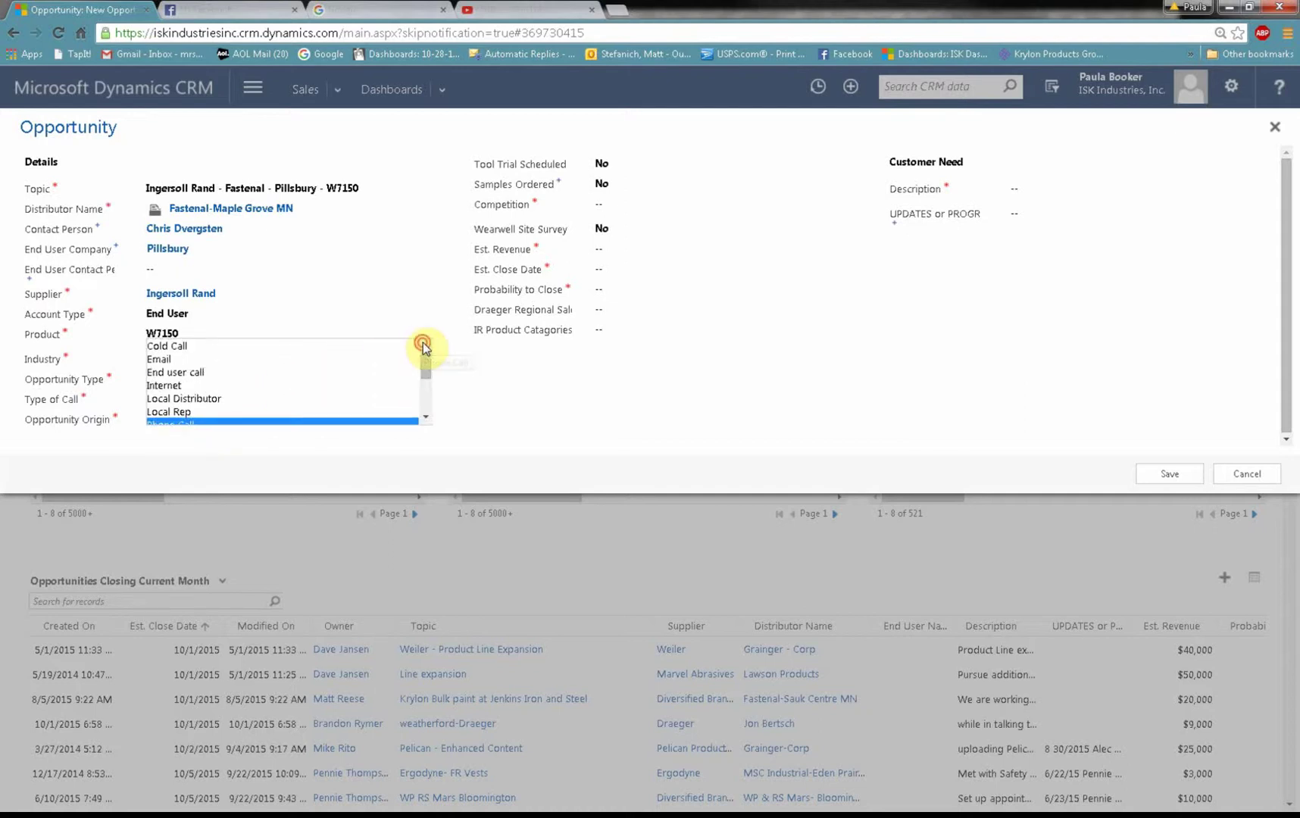
Step: Set origin to Email, competition to Dewalt and estimated revenue to $10,000
click(234, 358)
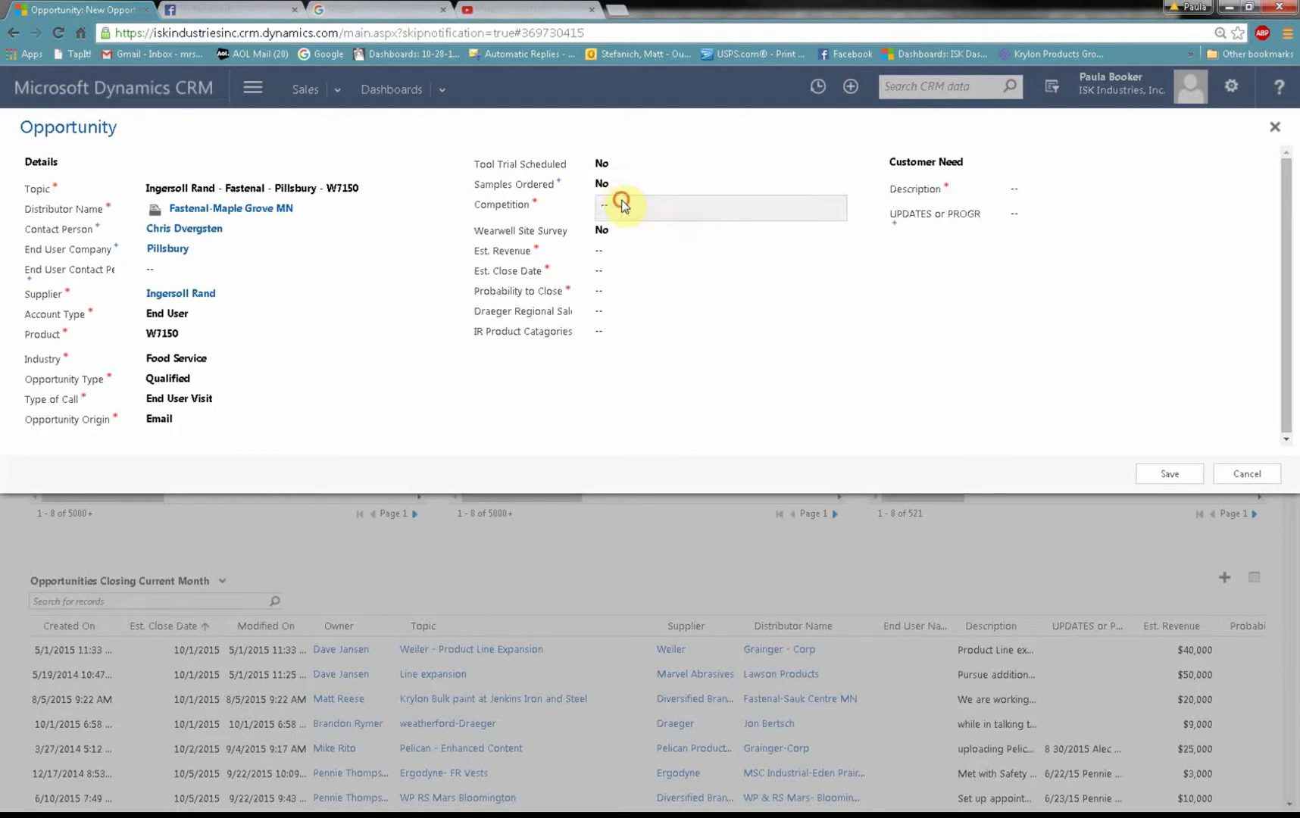
click(622, 202)
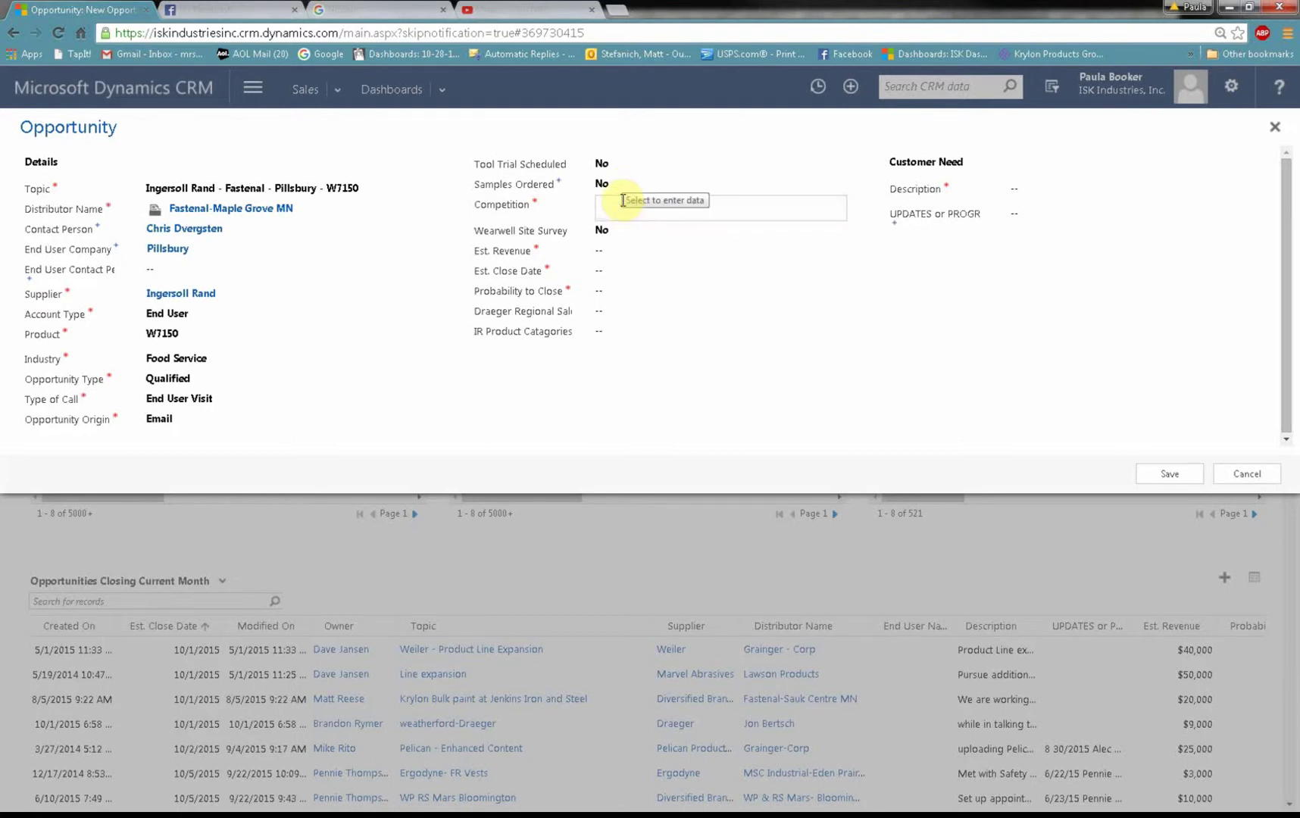
text(Dewalt)
key(Tab)
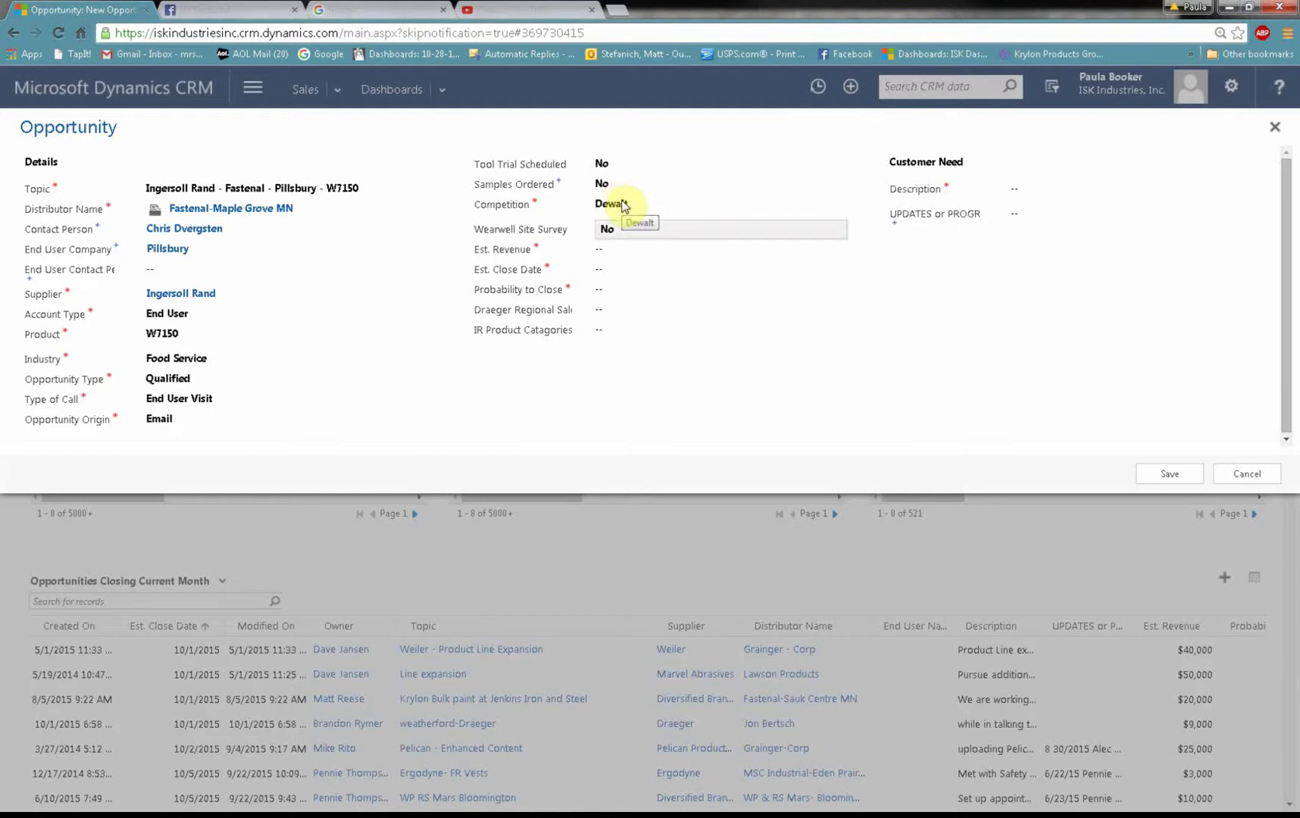
click(672, 246)
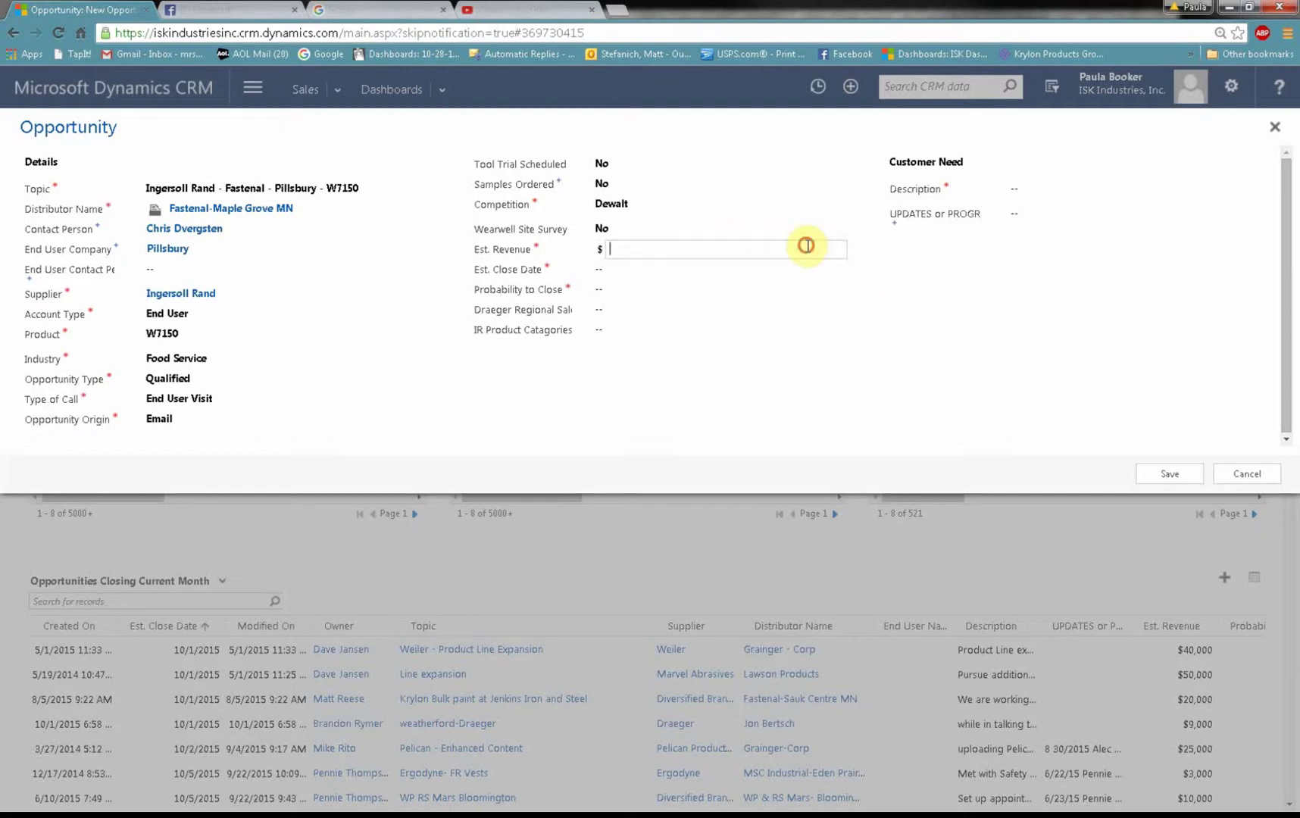
text(10000)
key(Tab)
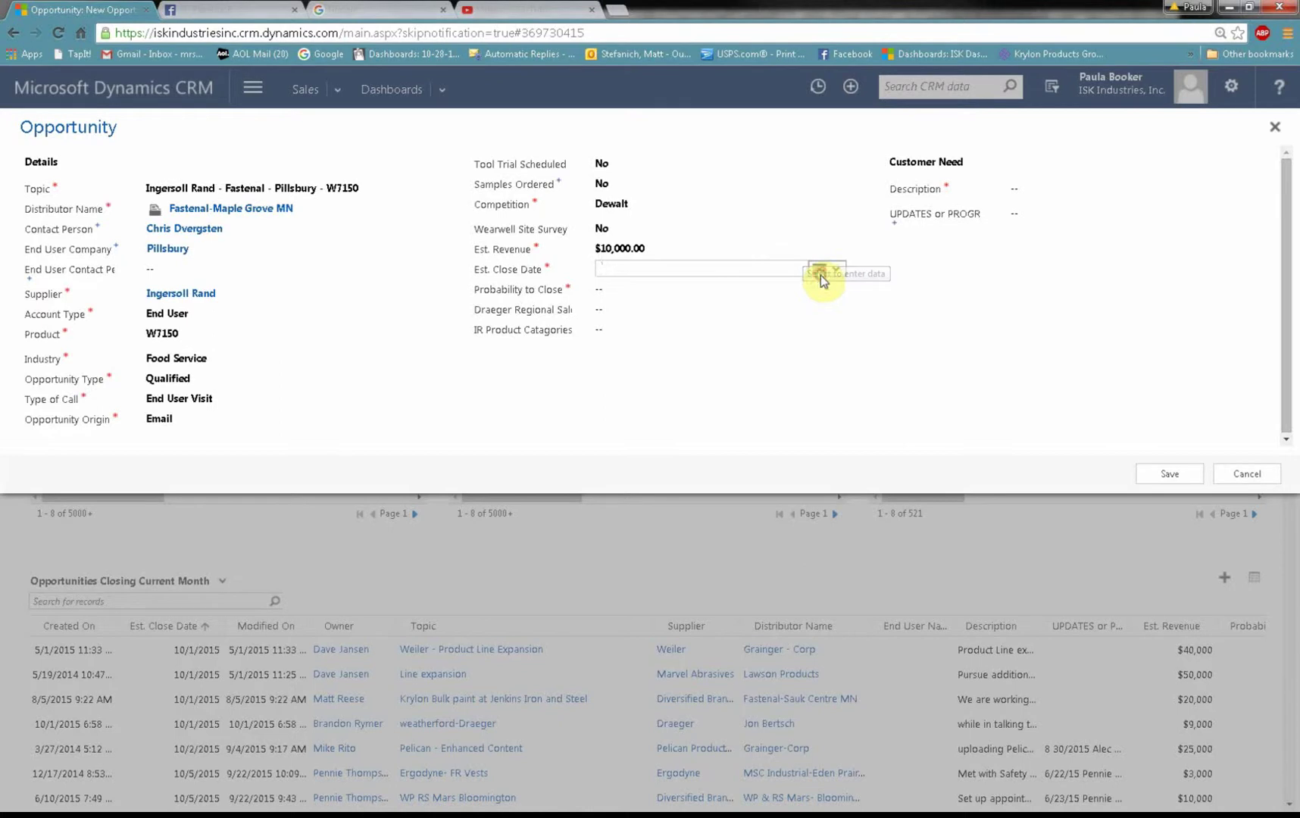
Step: Set the estimated close date to 11/30/2015 and probability to 60% Qualified
click(822, 279)
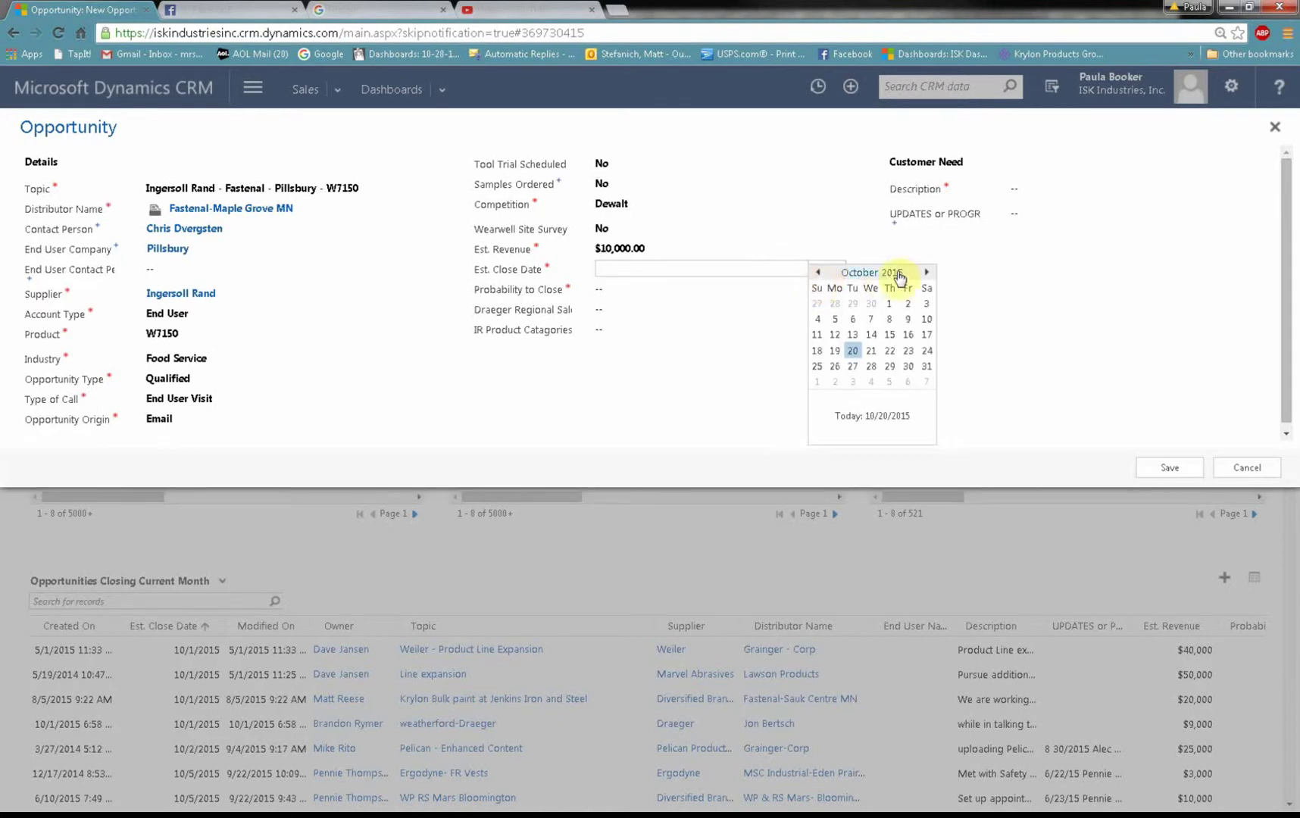
click(926, 272)
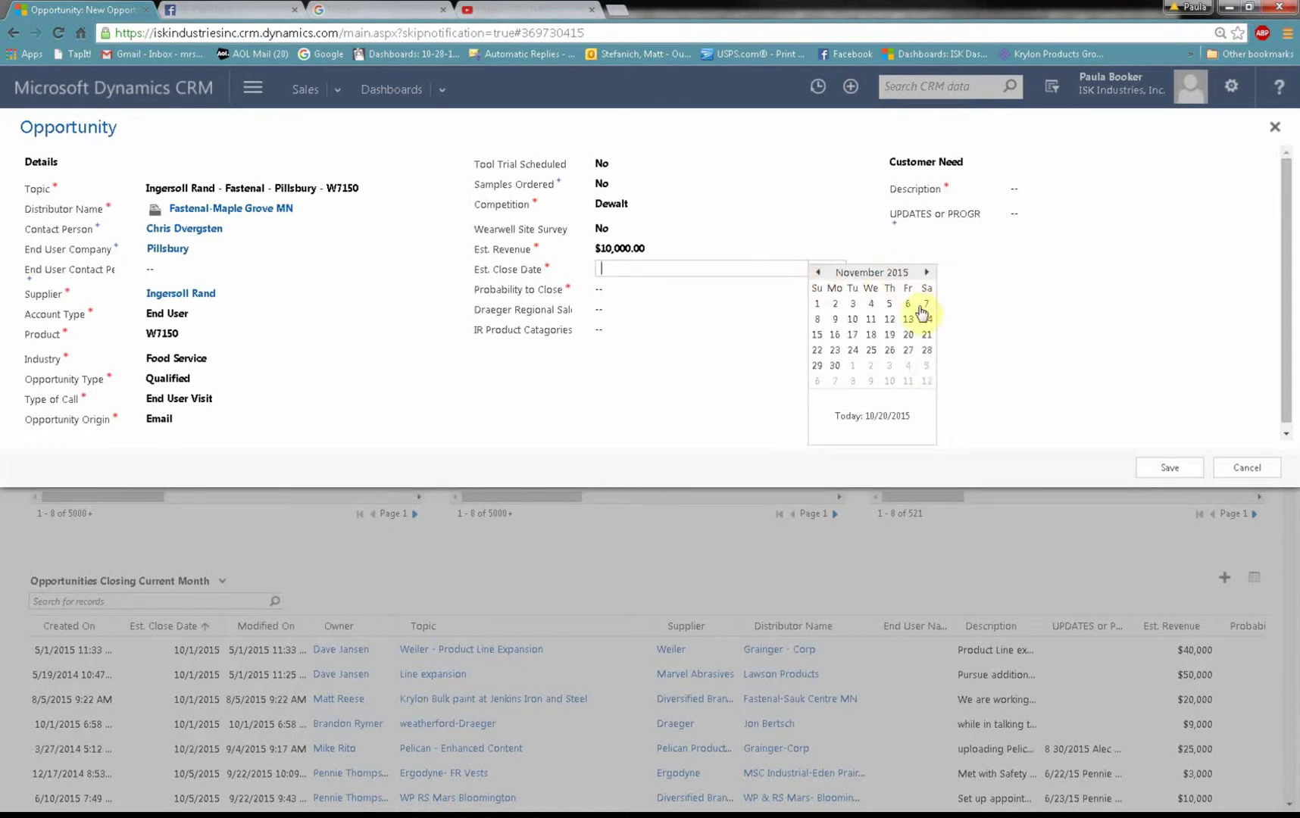
click(835, 366)
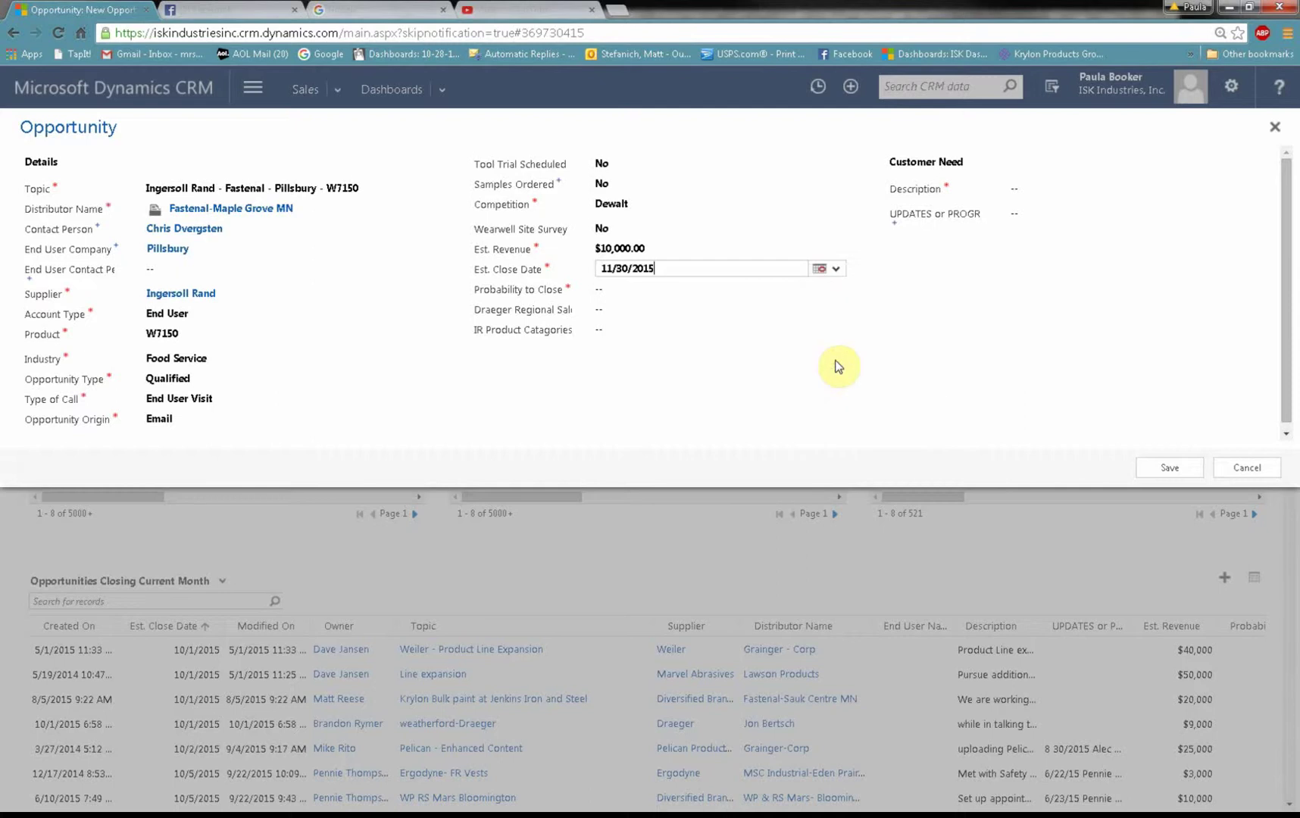
click(664, 291)
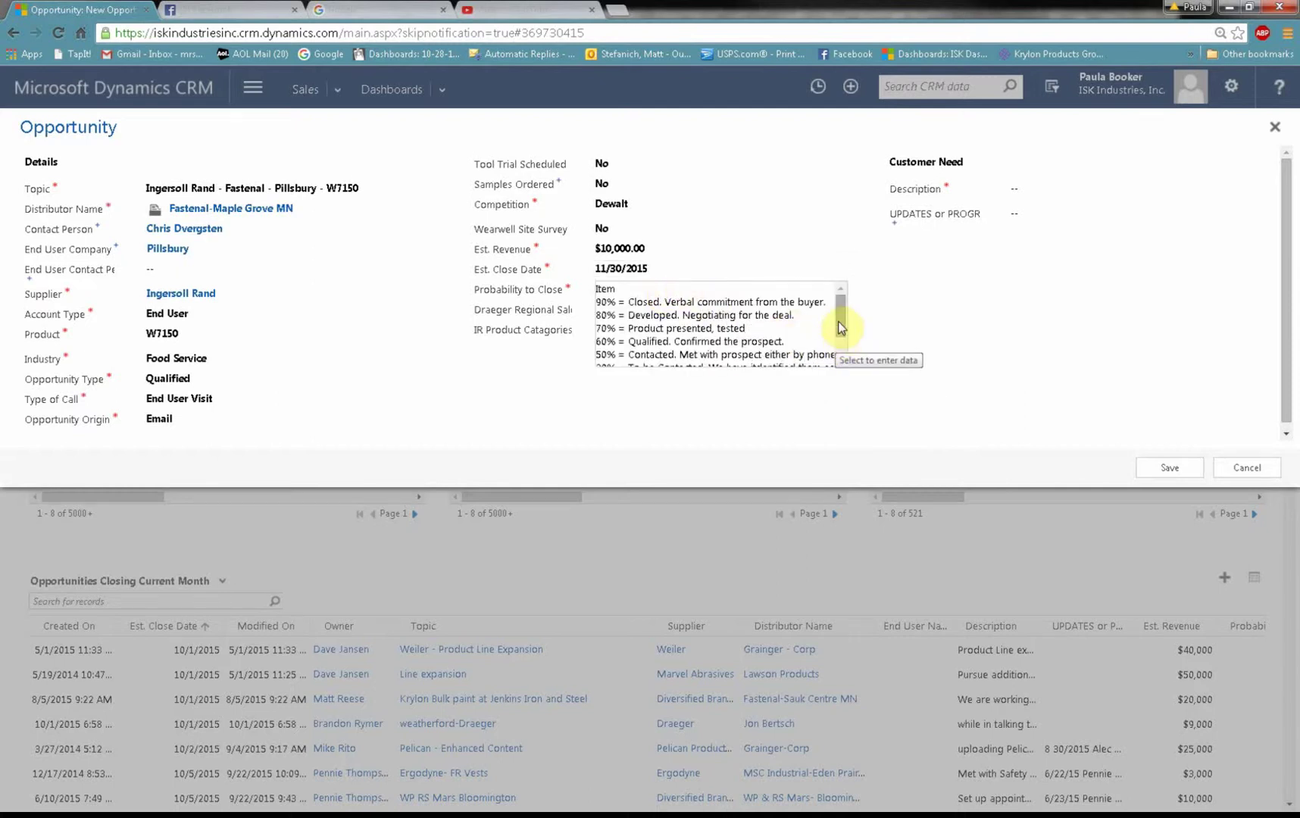
scroll(838, 324, down, 1)
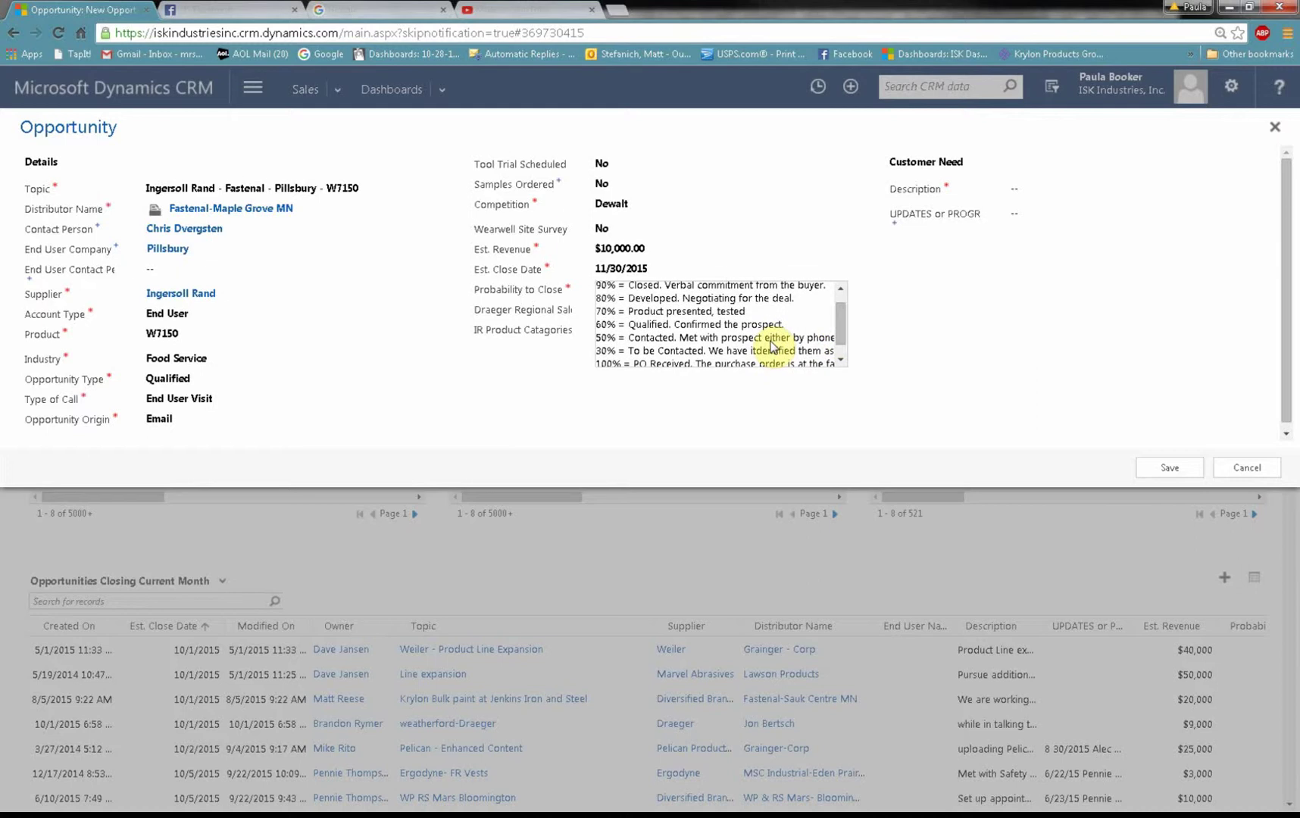
click(737, 324)
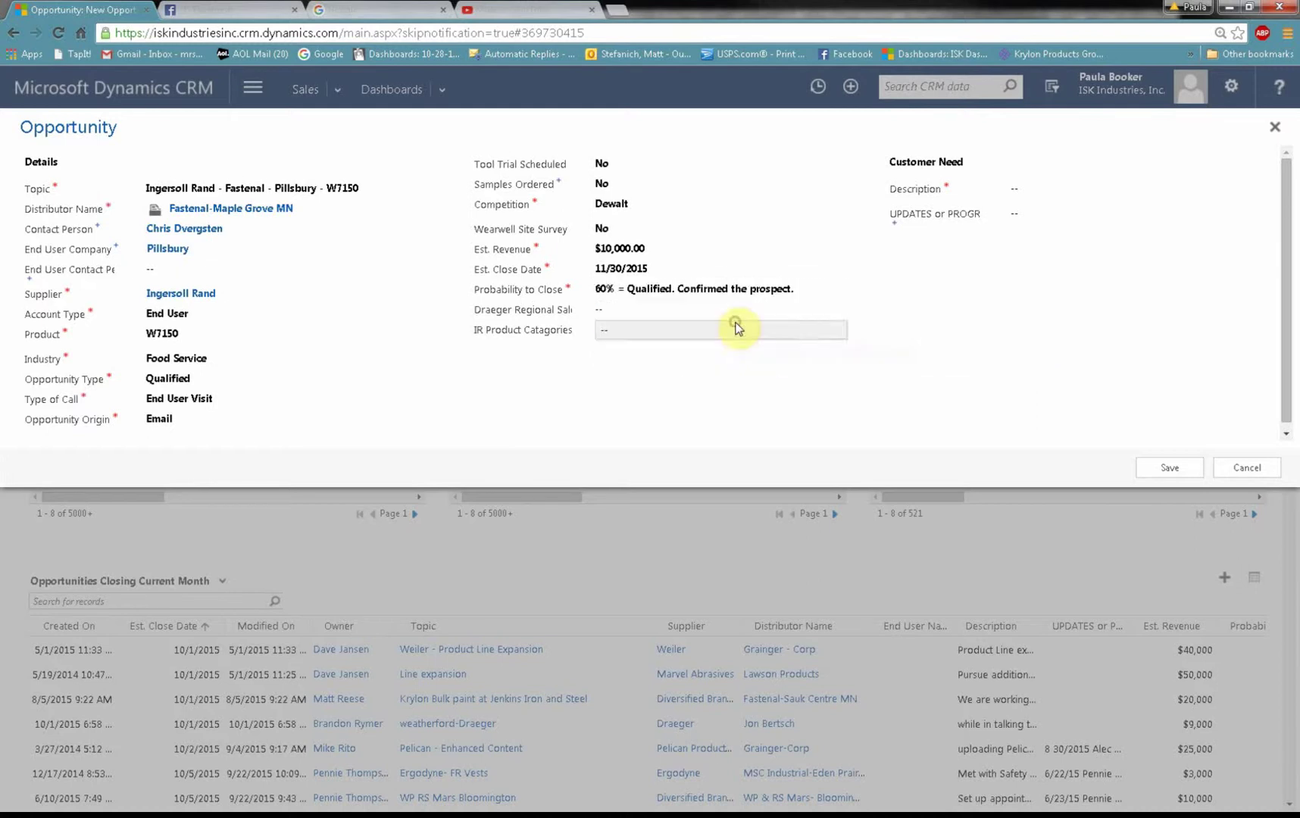
click(739, 328)
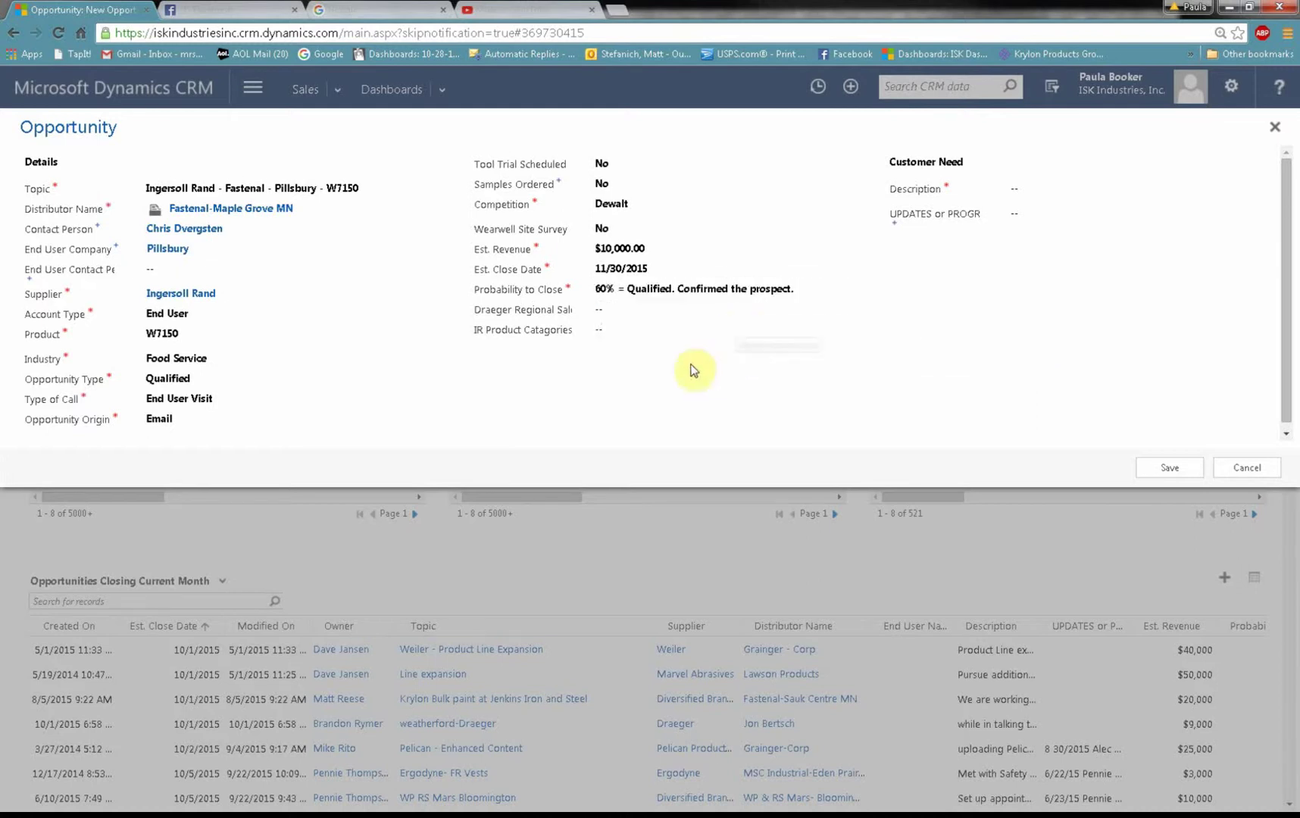
Step: Choose Cordless Tools from the IR Product Categories list
click(603, 319)
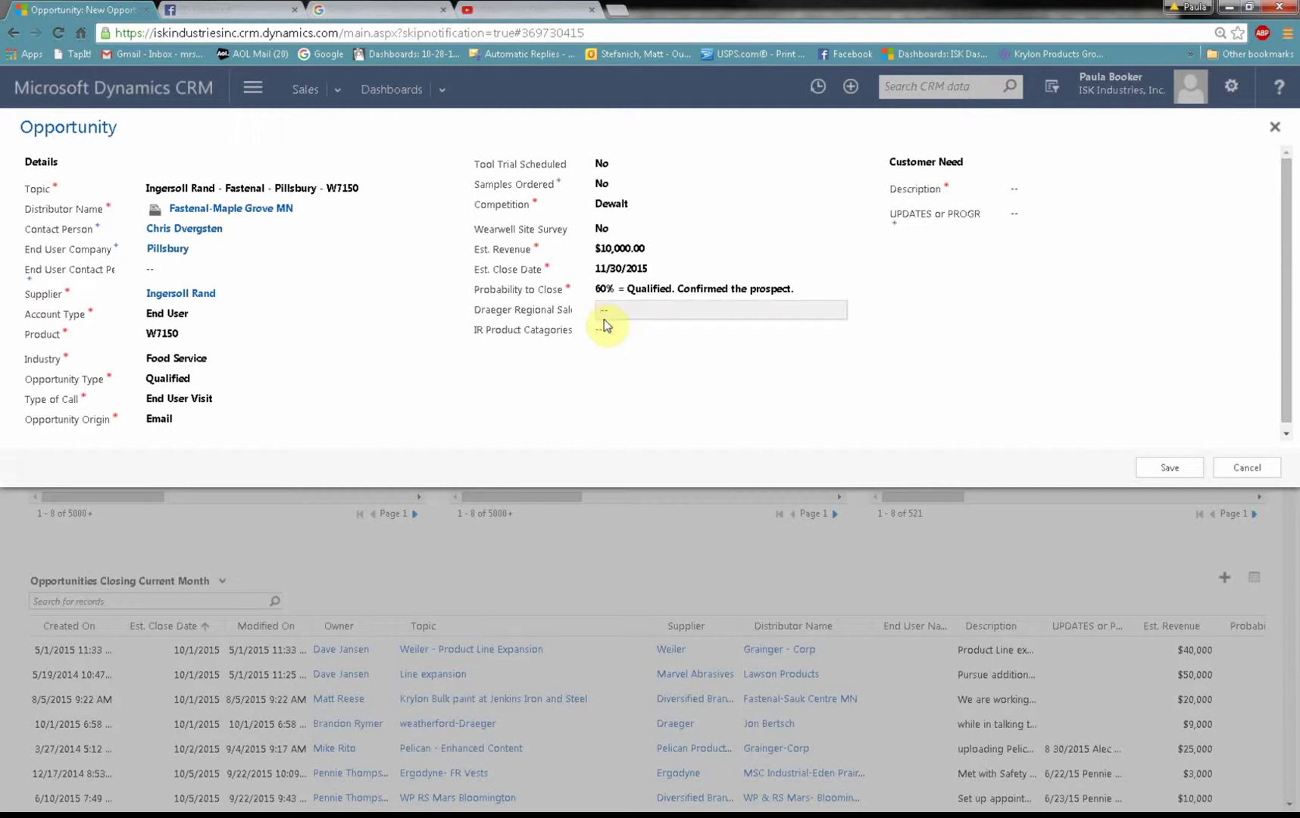
click(606, 309)
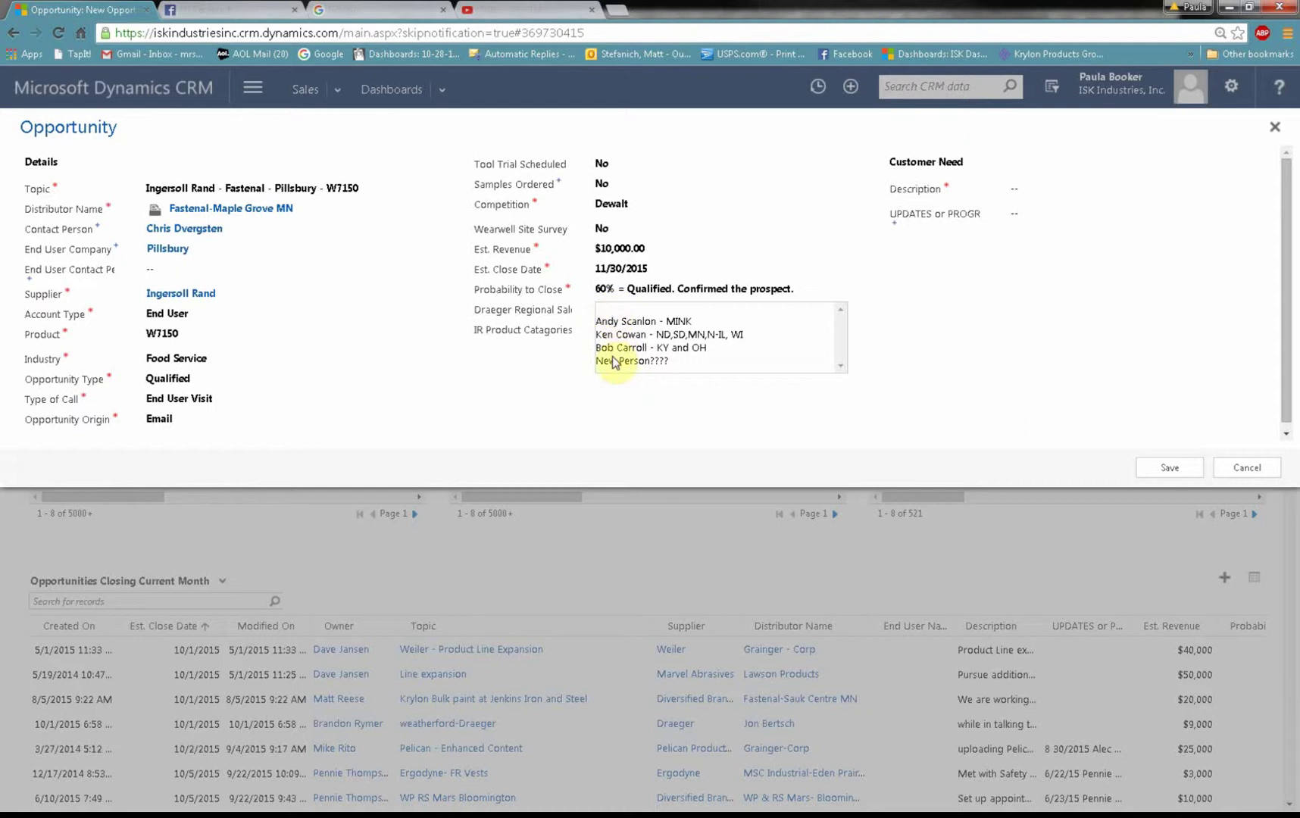
click(610, 331)
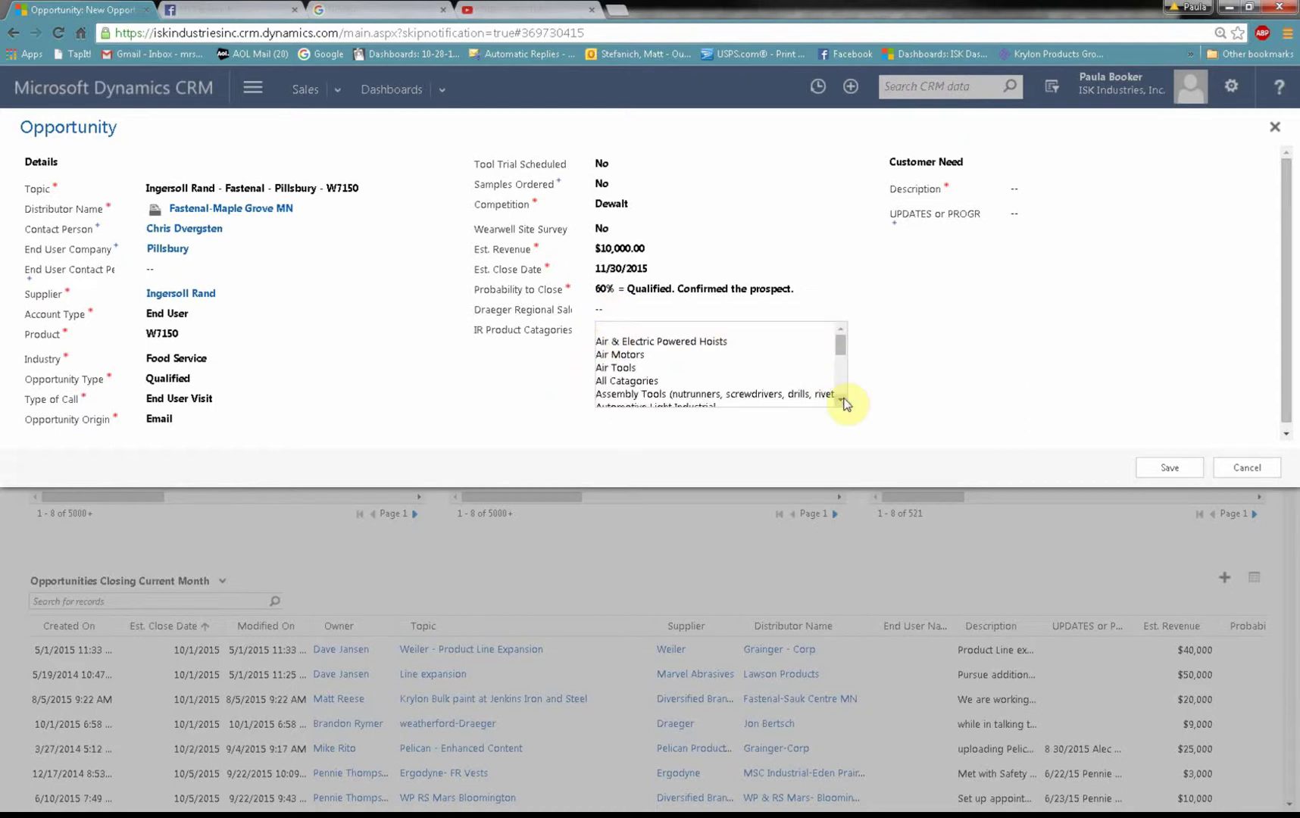
click(843, 398)
click(843, 399)
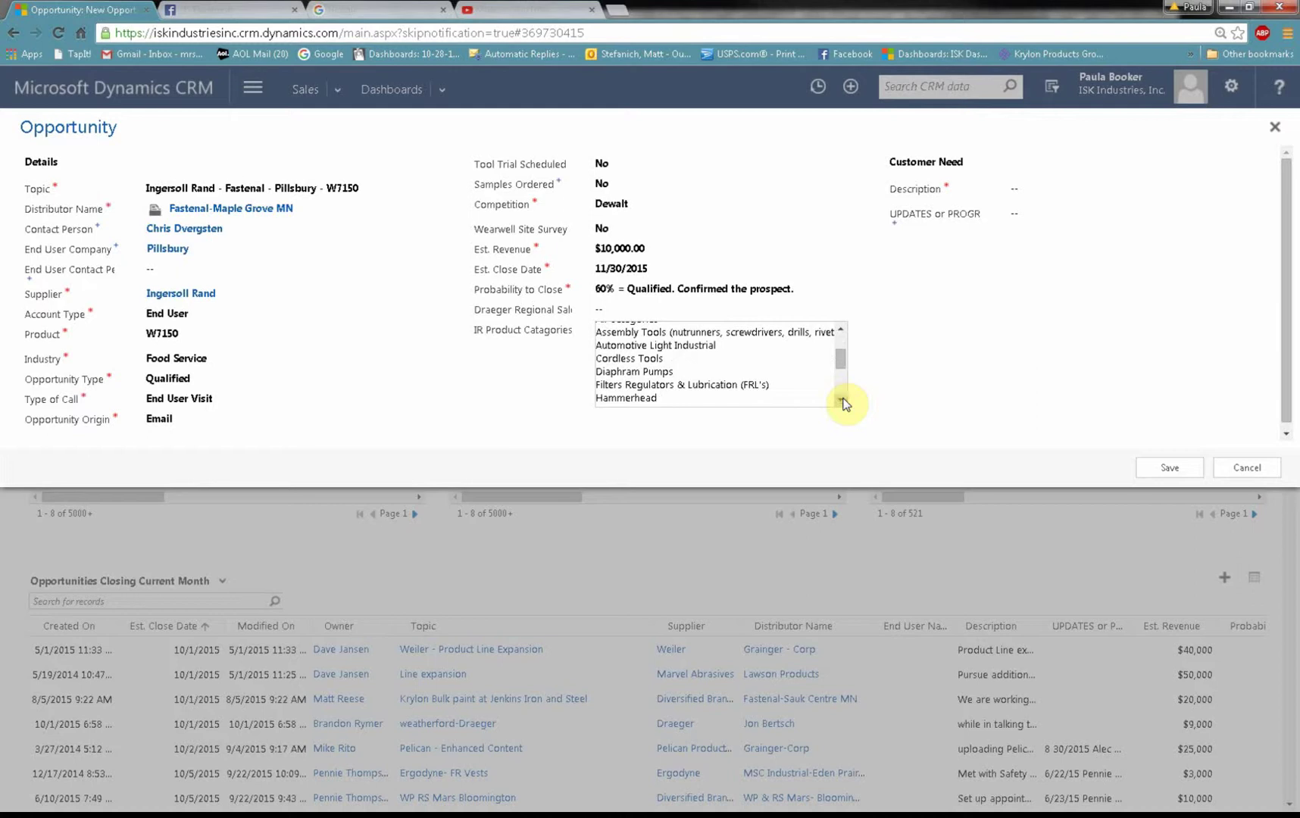
click(844, 399)
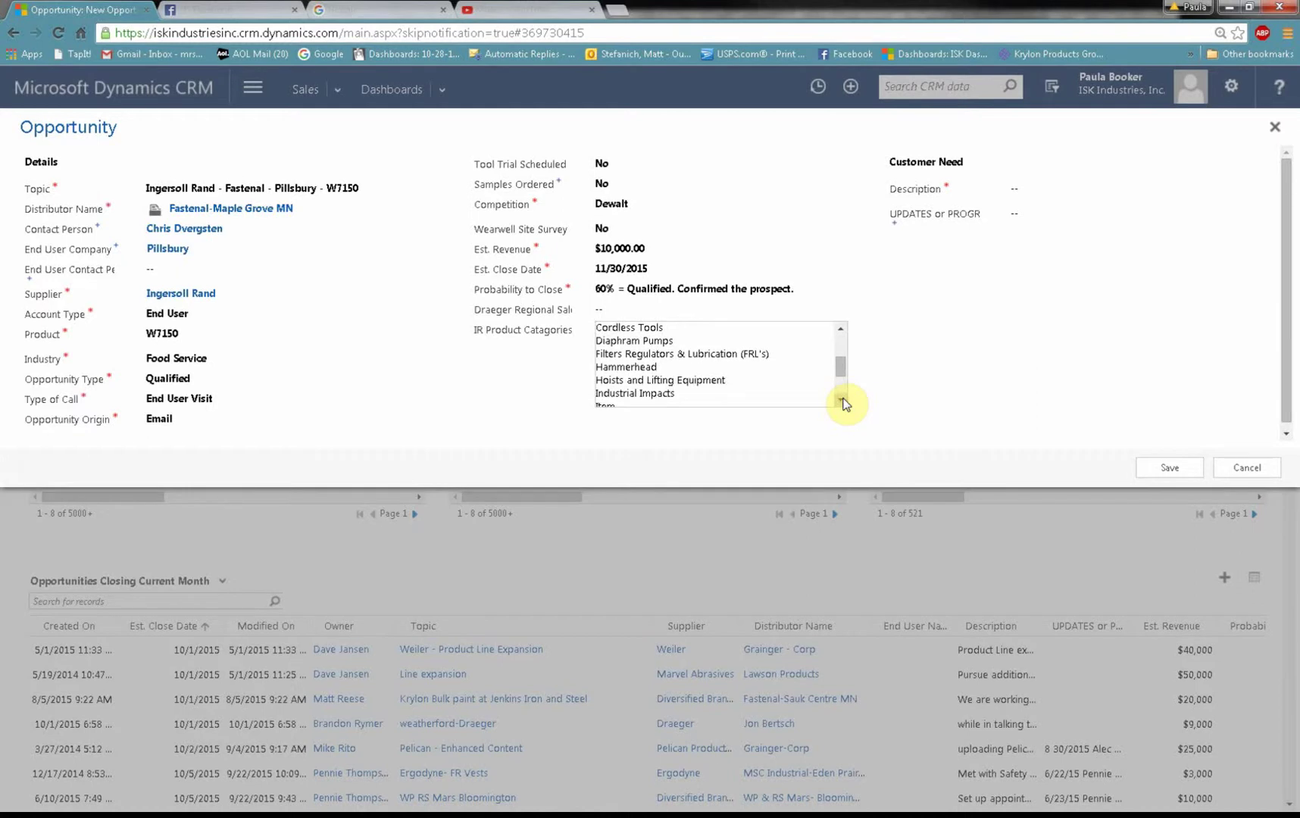
click(844, 398)
click(841, 398)
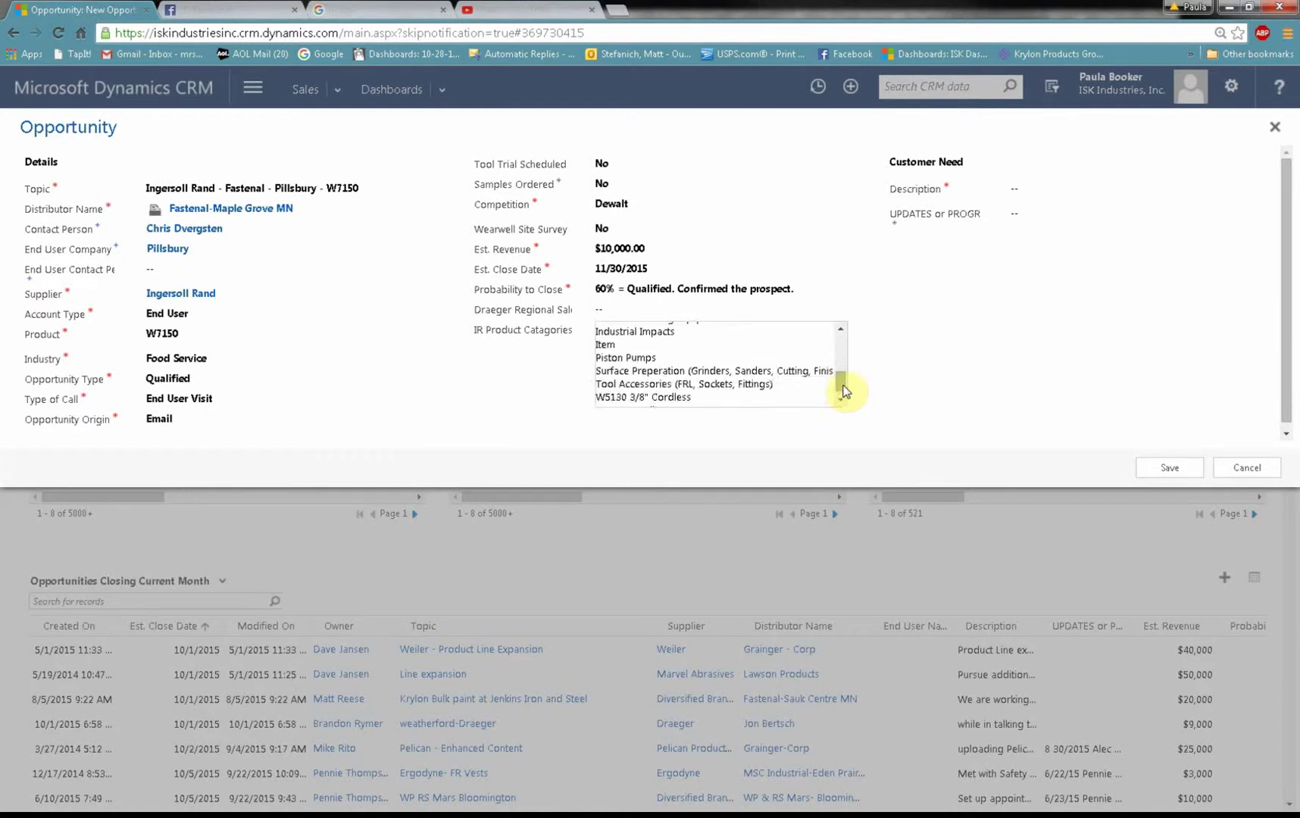
mouse_move(839, 374)
mouse_down()
mouse_move(839, 340)
mouse_move(835, 361)
mouse_up()
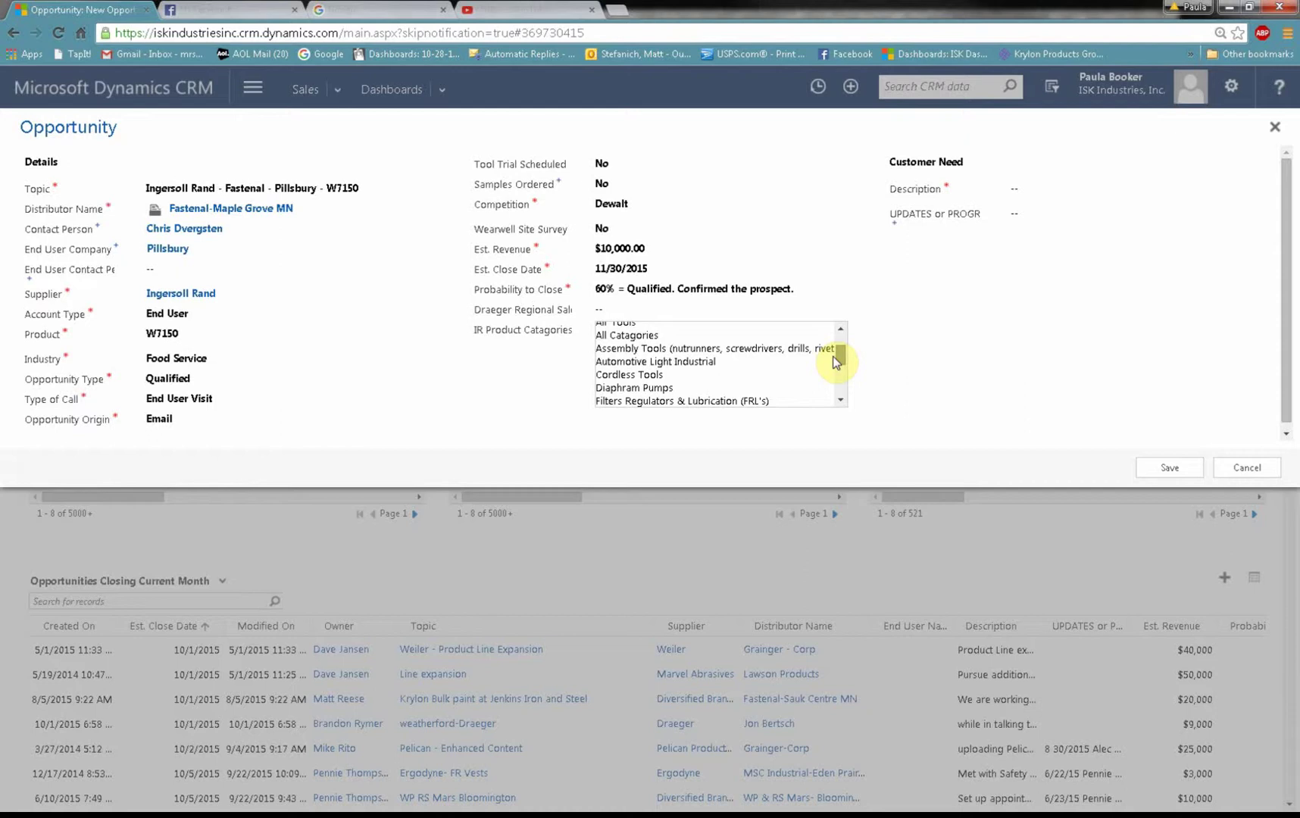
click(674, 374)
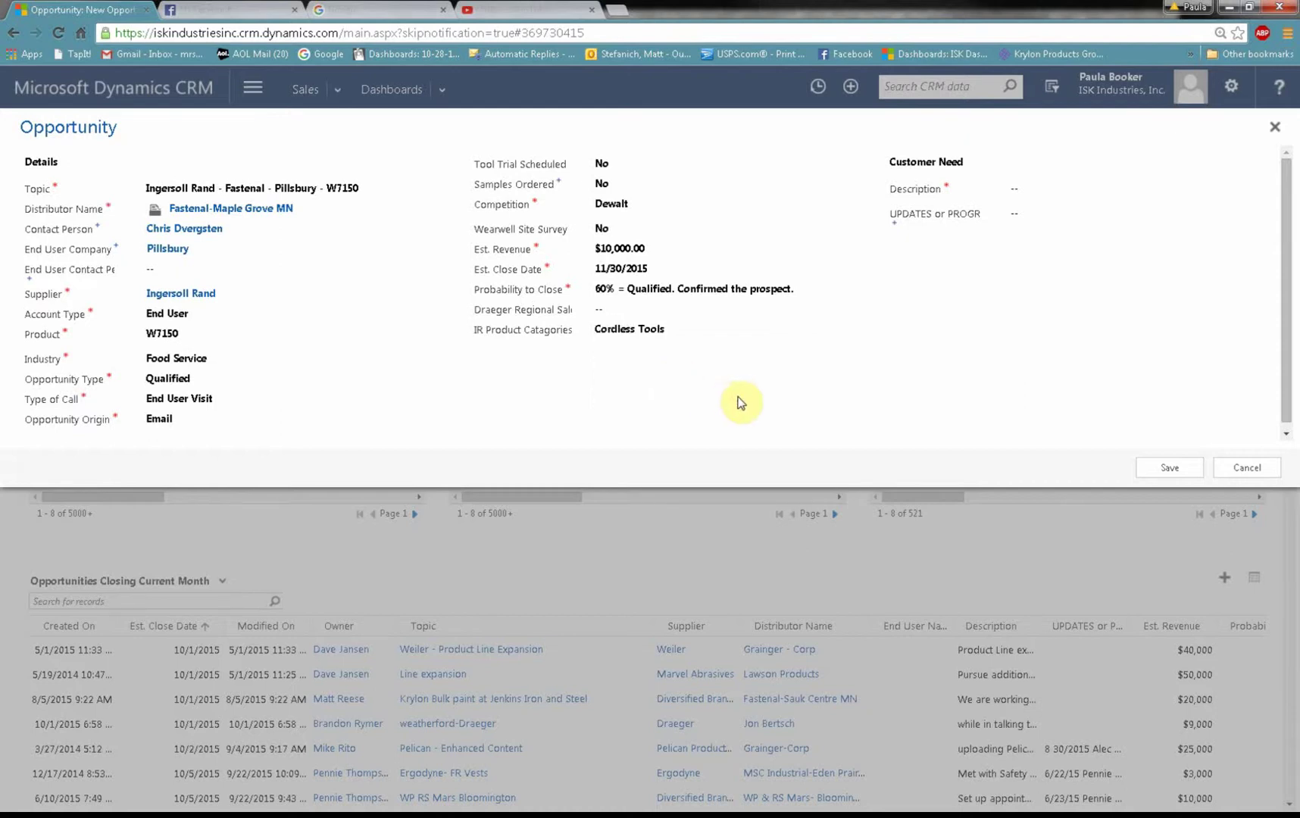
Step: Write the description: Pillsbury wants 10-20 cordless impact tools, W7150 suggested, visit Wednesday October 29th
click(1044, 189)
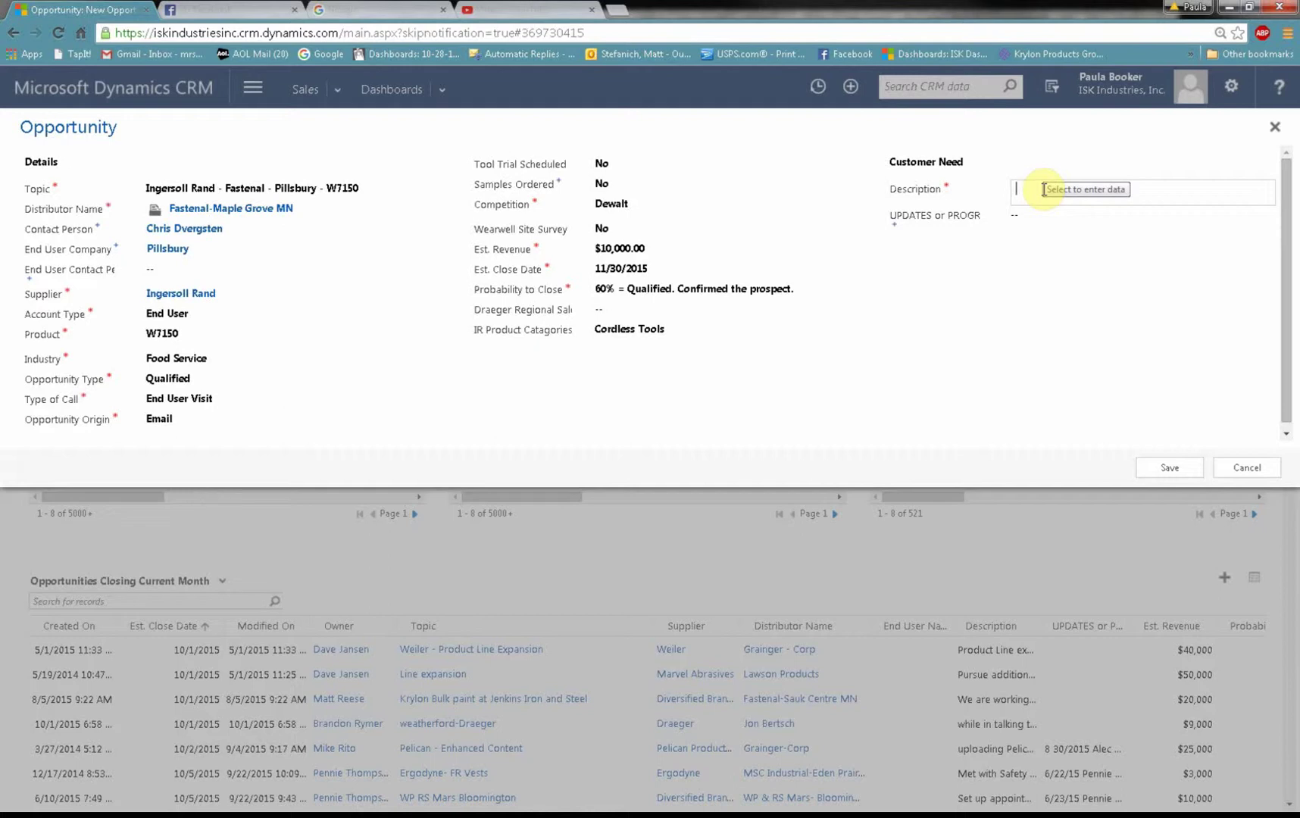
text(Chris )
text(ed me to assit h)
key(BackSpace)
key(BackSpace)
key(BackSpace)
text(st him in a sale to)
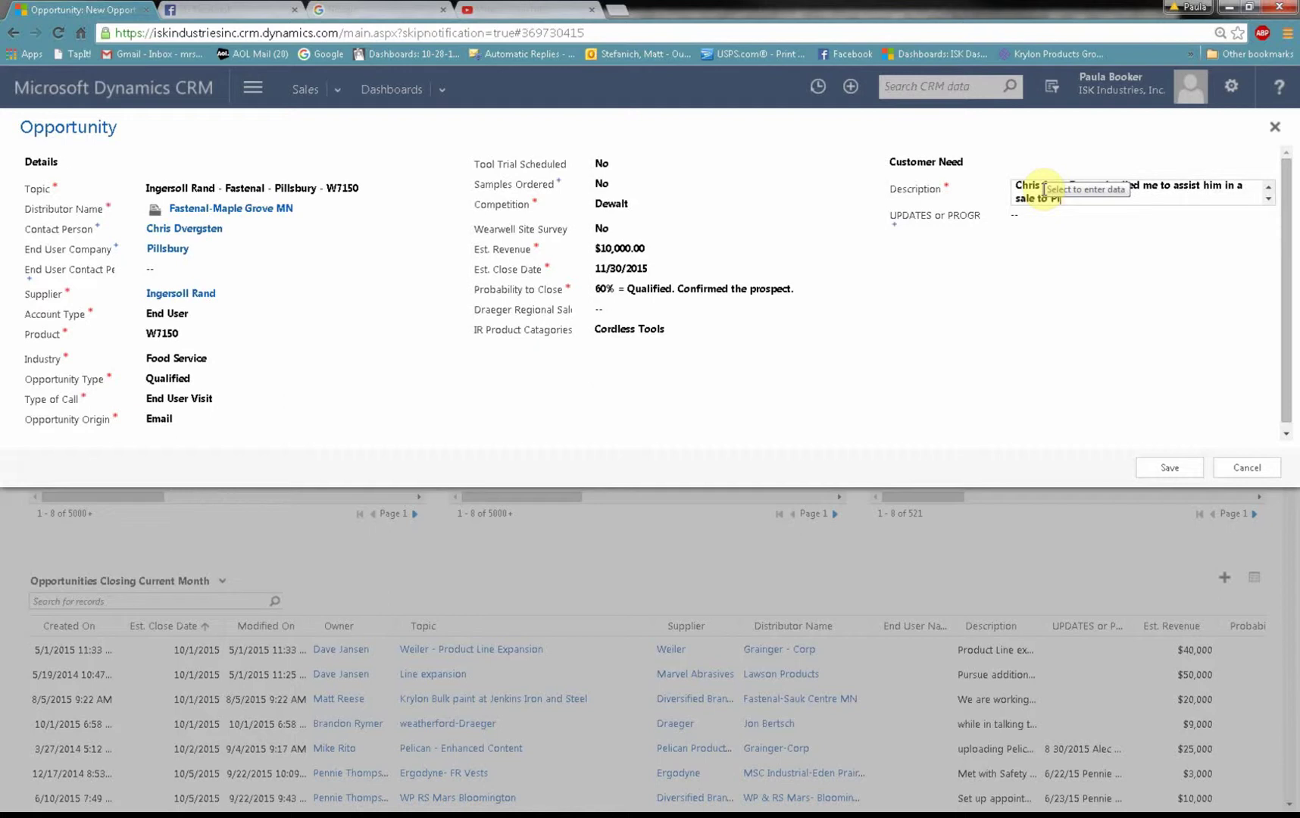
text( Pillsbury.  They are looking at purc)
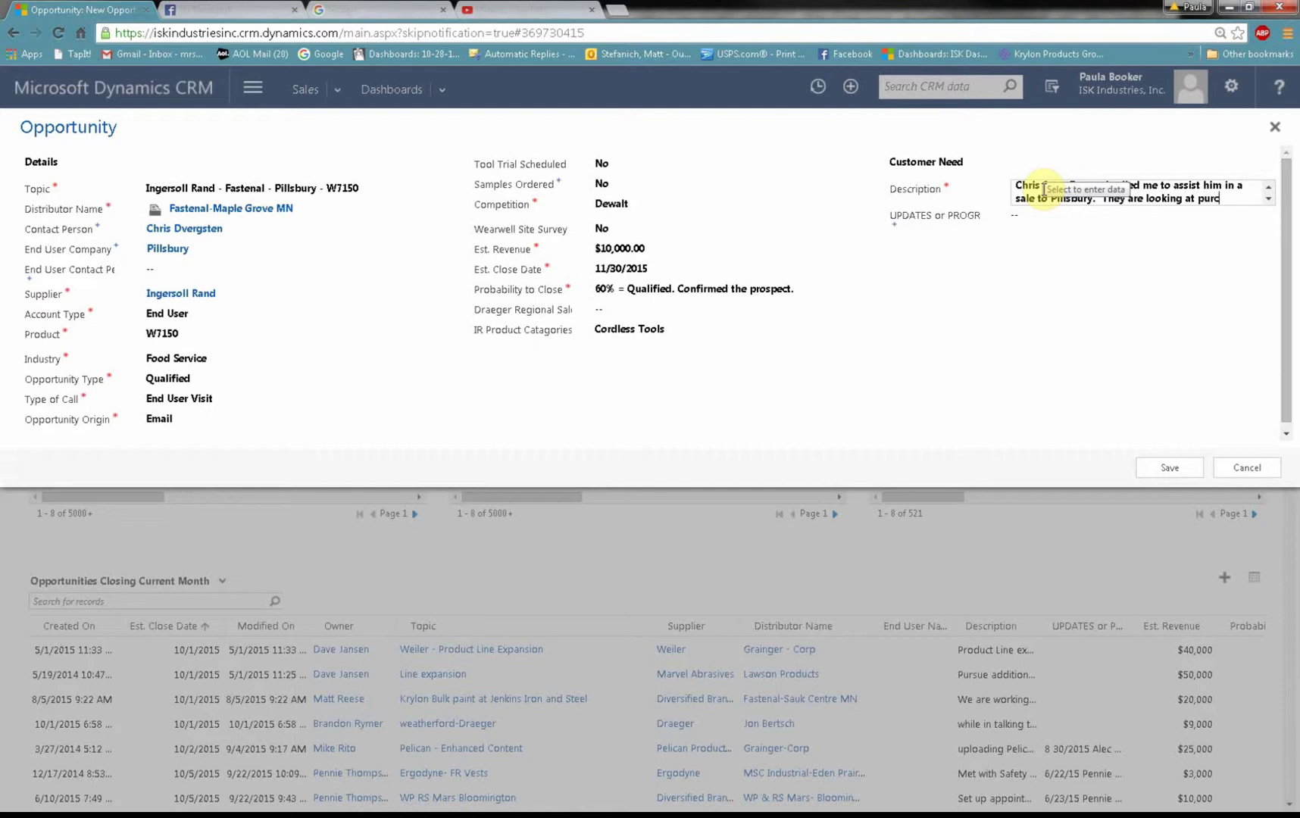
text(hasing 10-20)
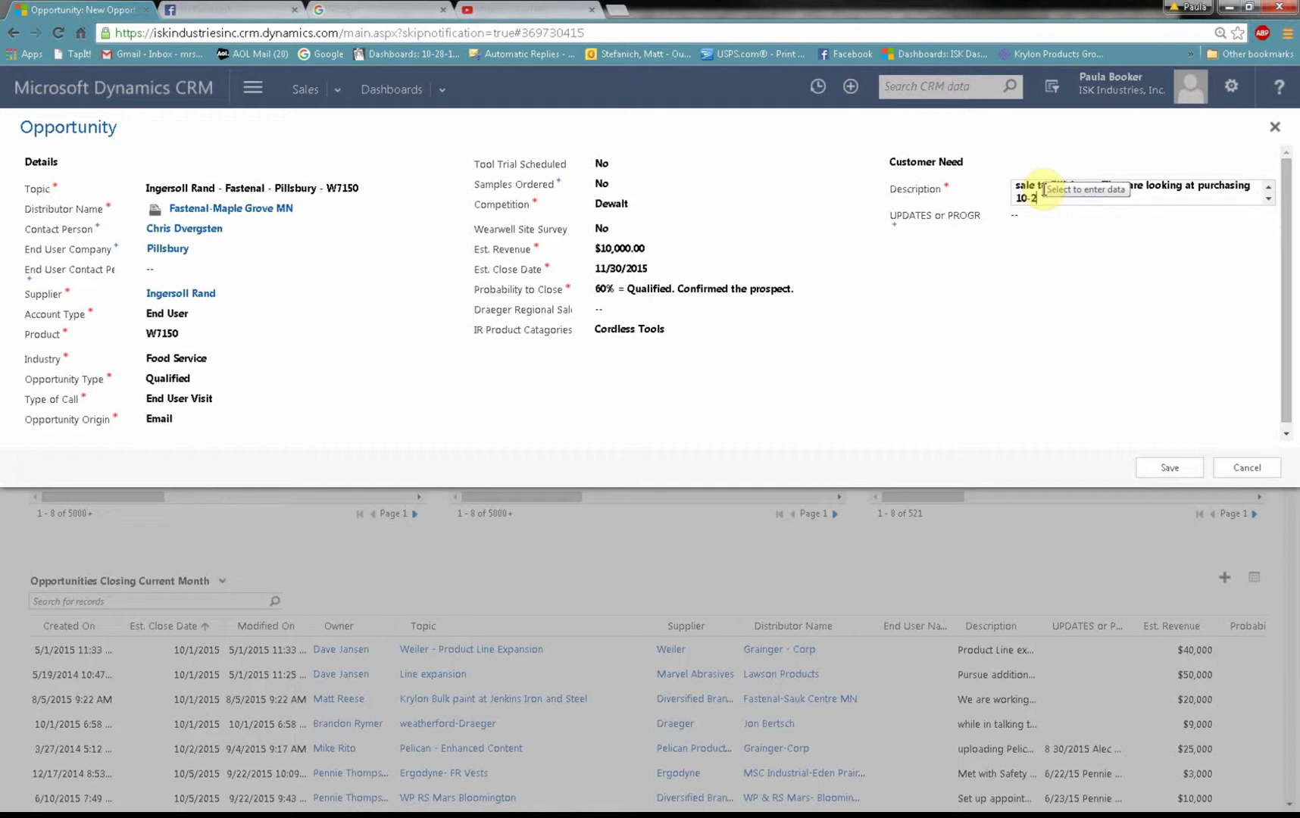
text( cordless impact tools.  I suggeste)
key(BackSpace)
key(BackSpace)
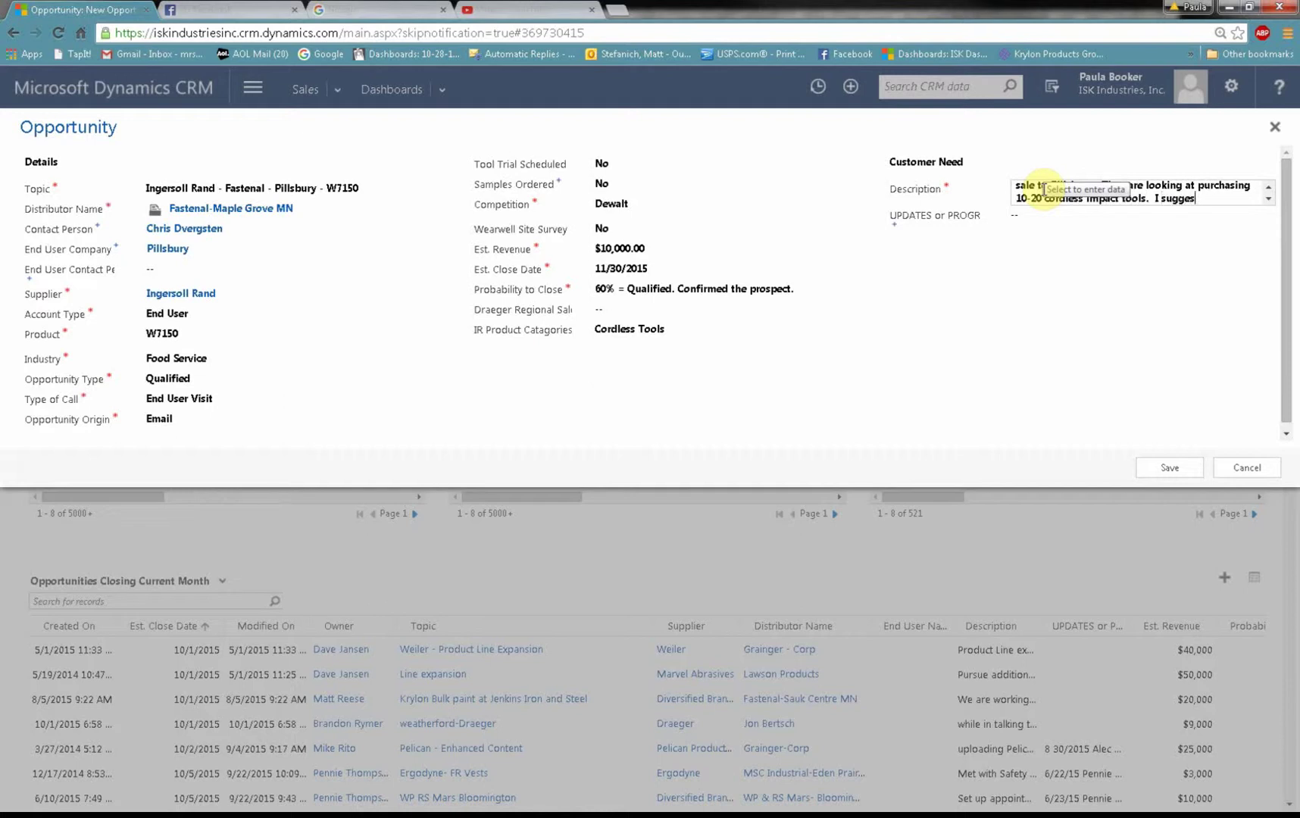
text(ed the W715)
text(0 and we)
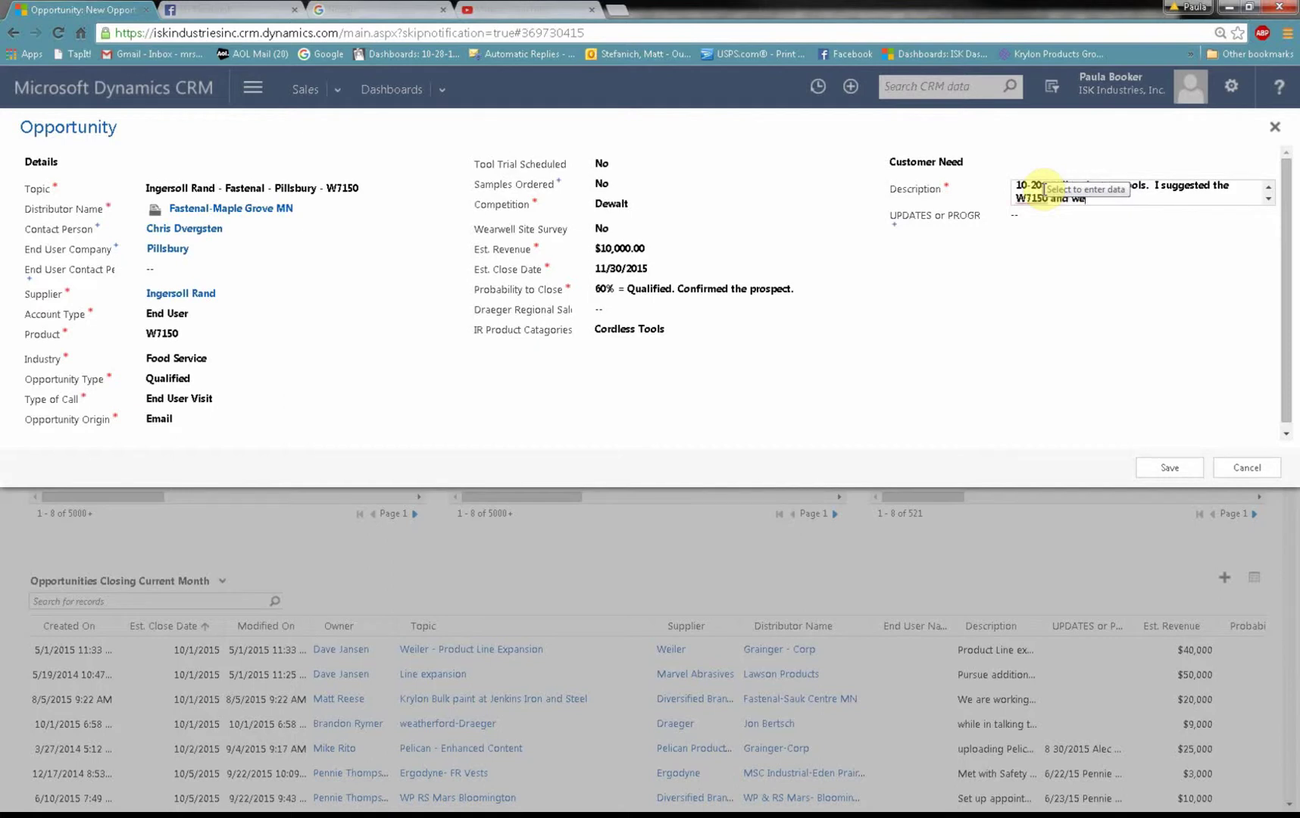
text( will be making a visi)
text(t on Wedn)
text(esday October)
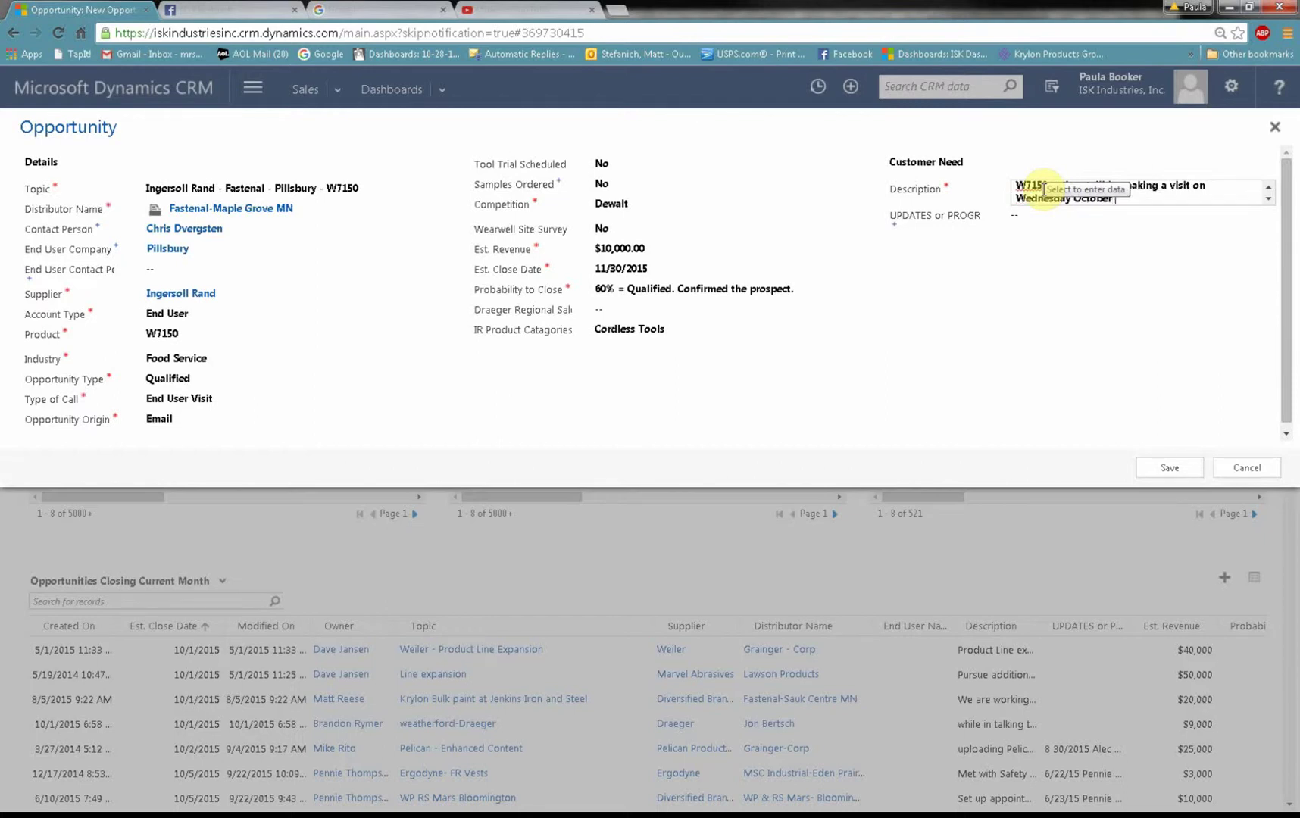
text( 28th)
key(BackSpace)
key(BackSpace)
key(BackSpace)
text(th.)
key(Tab)
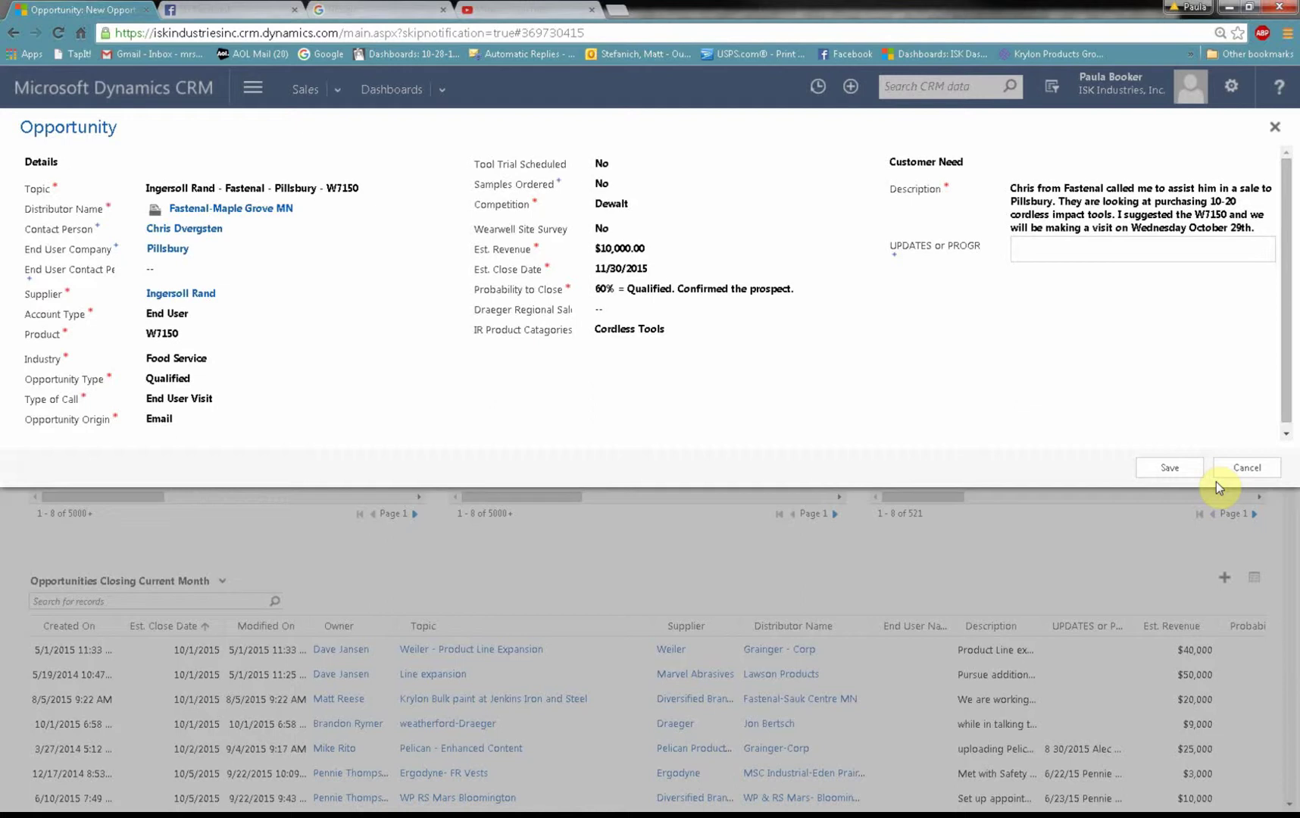
Step: Save the Ingersoll Rand - Fastenal - Pillsbury - W7150 opportunity from the quick create form
click(1171, 468)
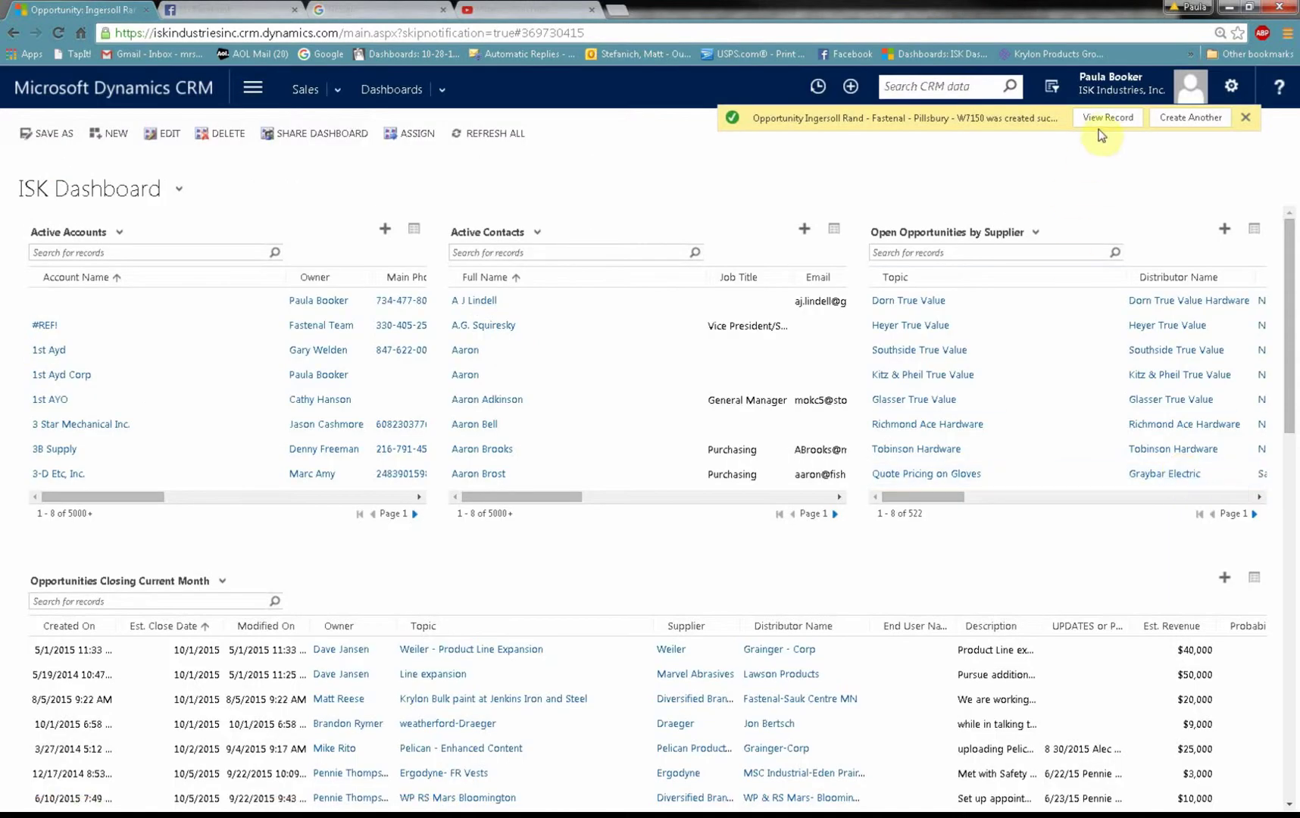
Step: Open the saved opportunity record and add a new Appointment under Notes & Activities
click(1105, 123)
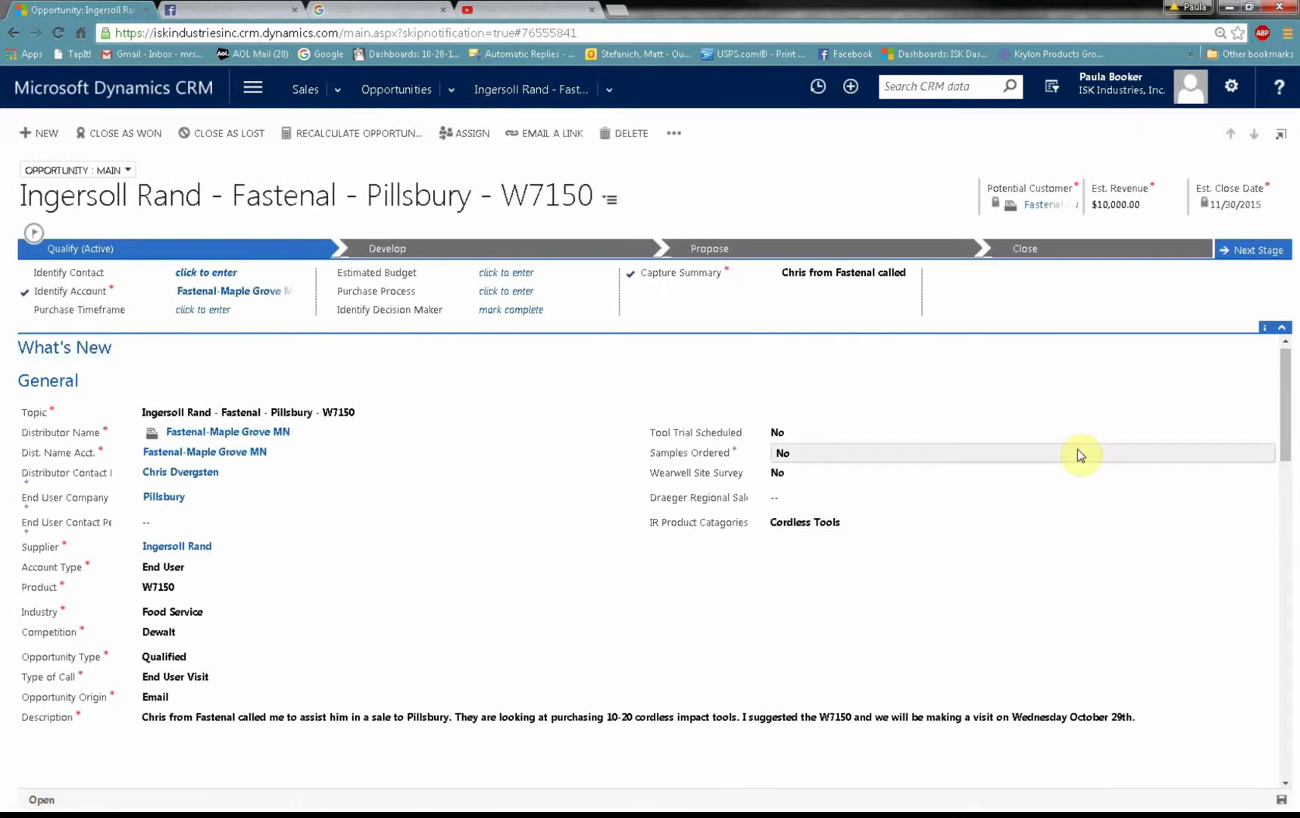
scroll(1078, 450, down, 3)
scroll(1081, 456, down, 6)
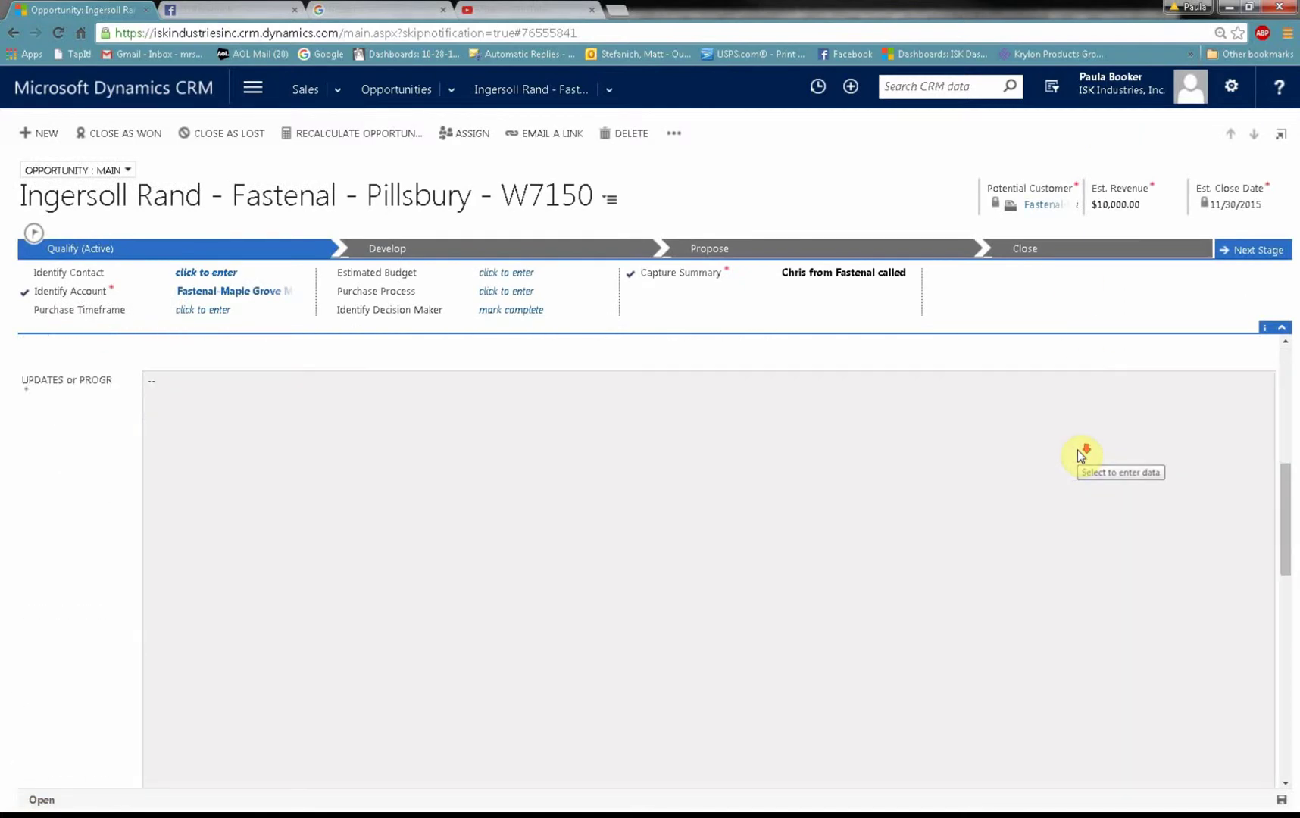
scroll(1081, 453, down, 2)
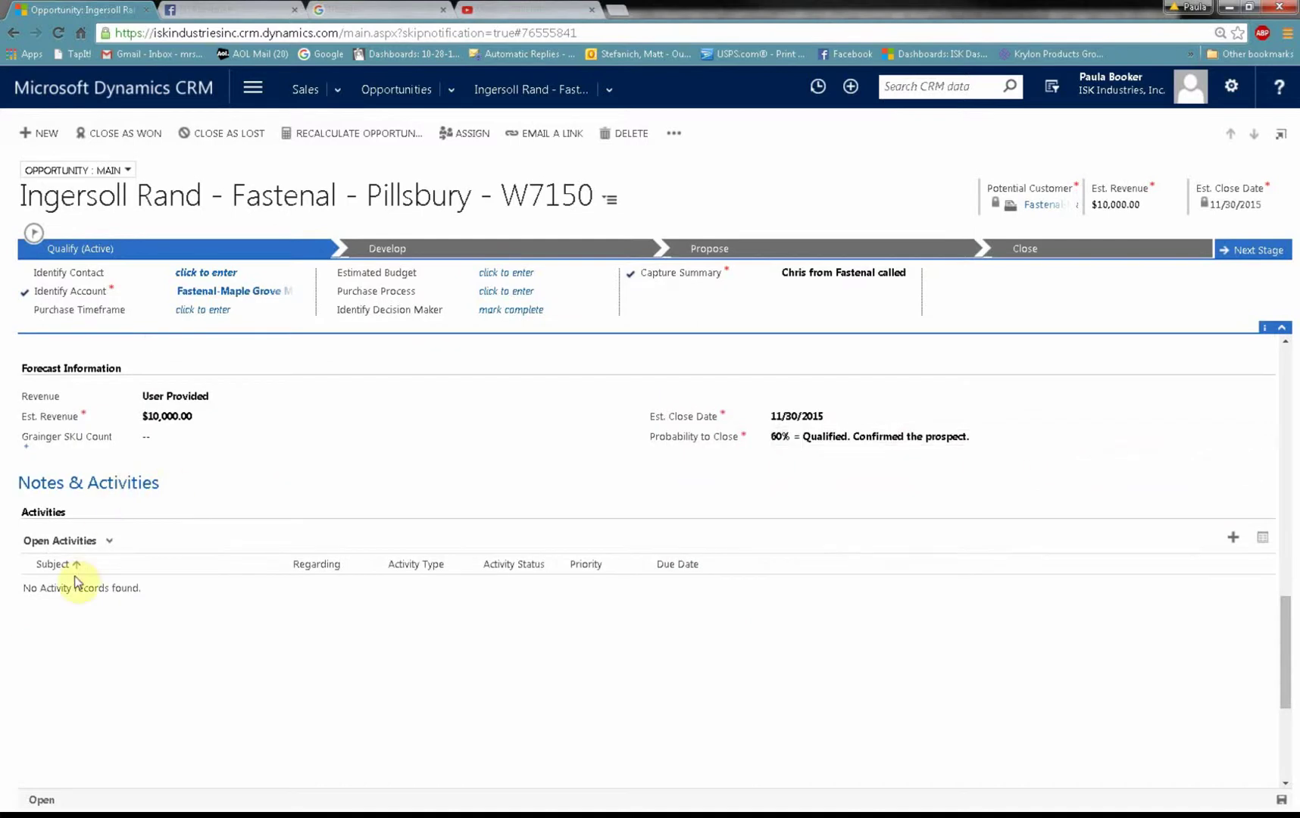
click(1233, 541)
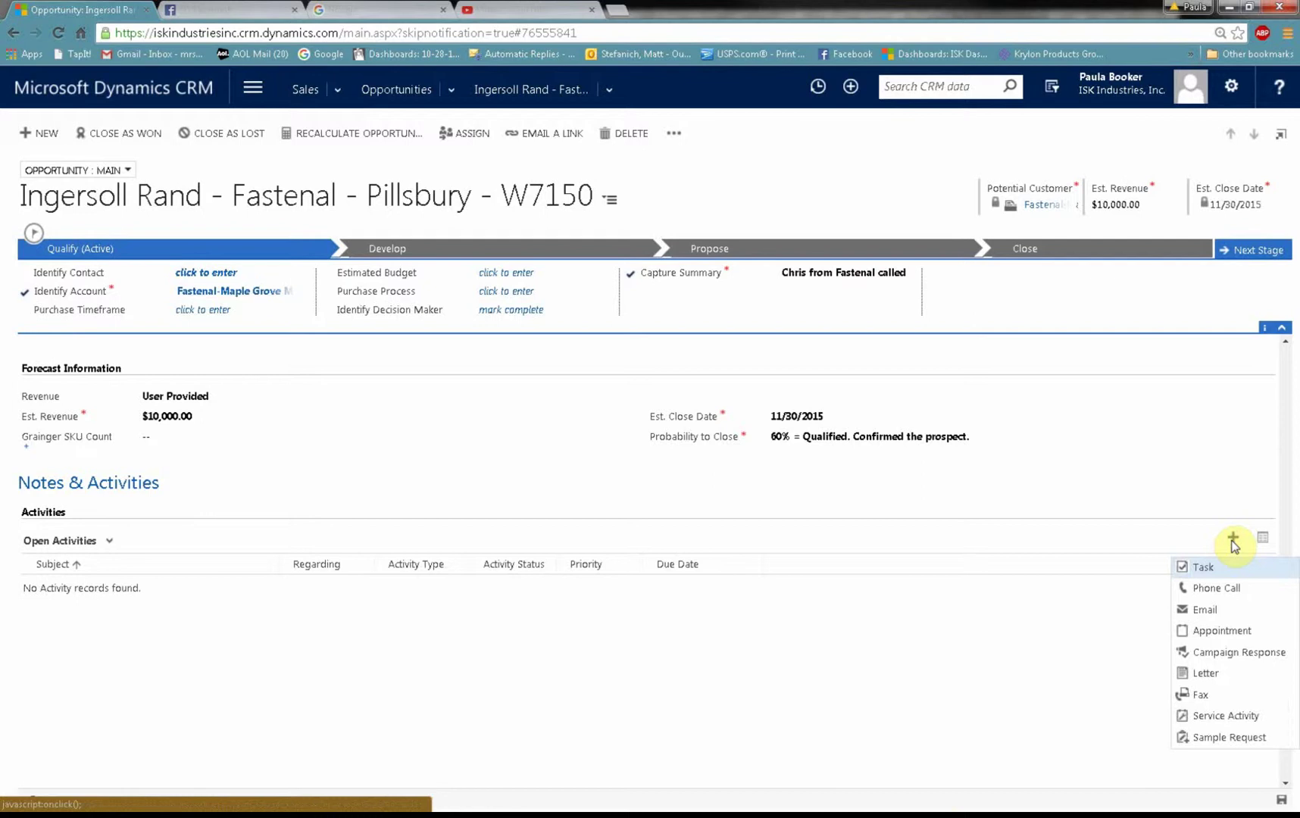
click(1194, 632)
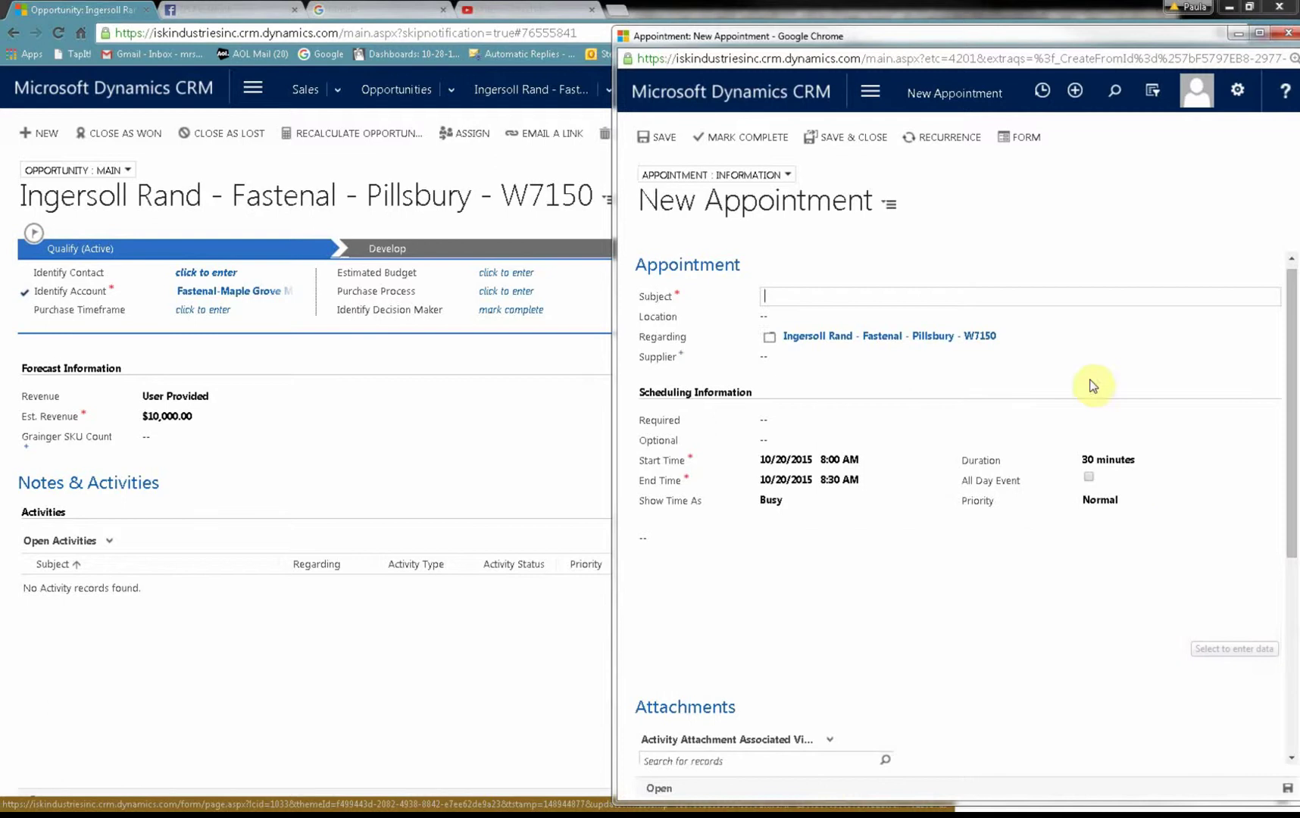
Step: Enter the subject about meeting Pillsbury for W7150 and set the start date to 10/29/2015
click(963, 305)
text(App)
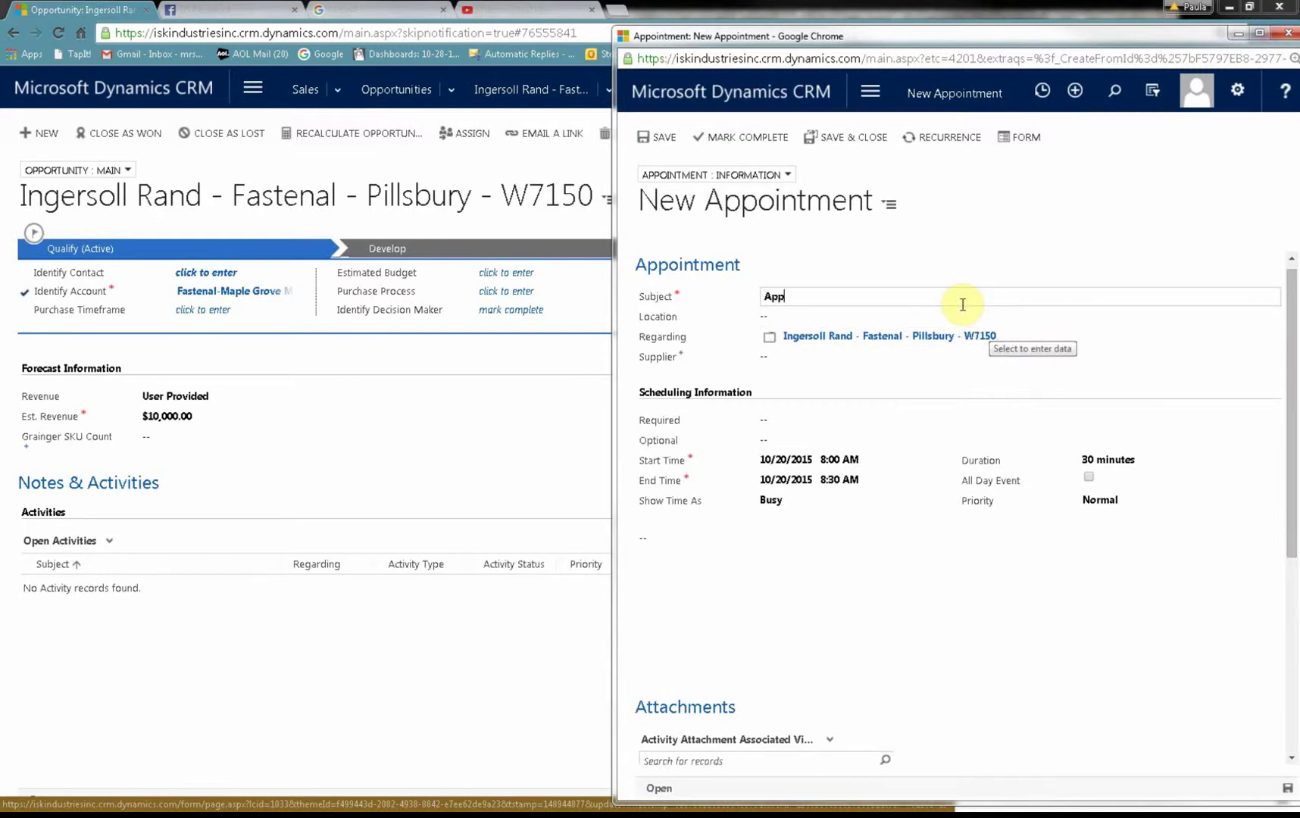
text(ointment with Chris to Meet with)
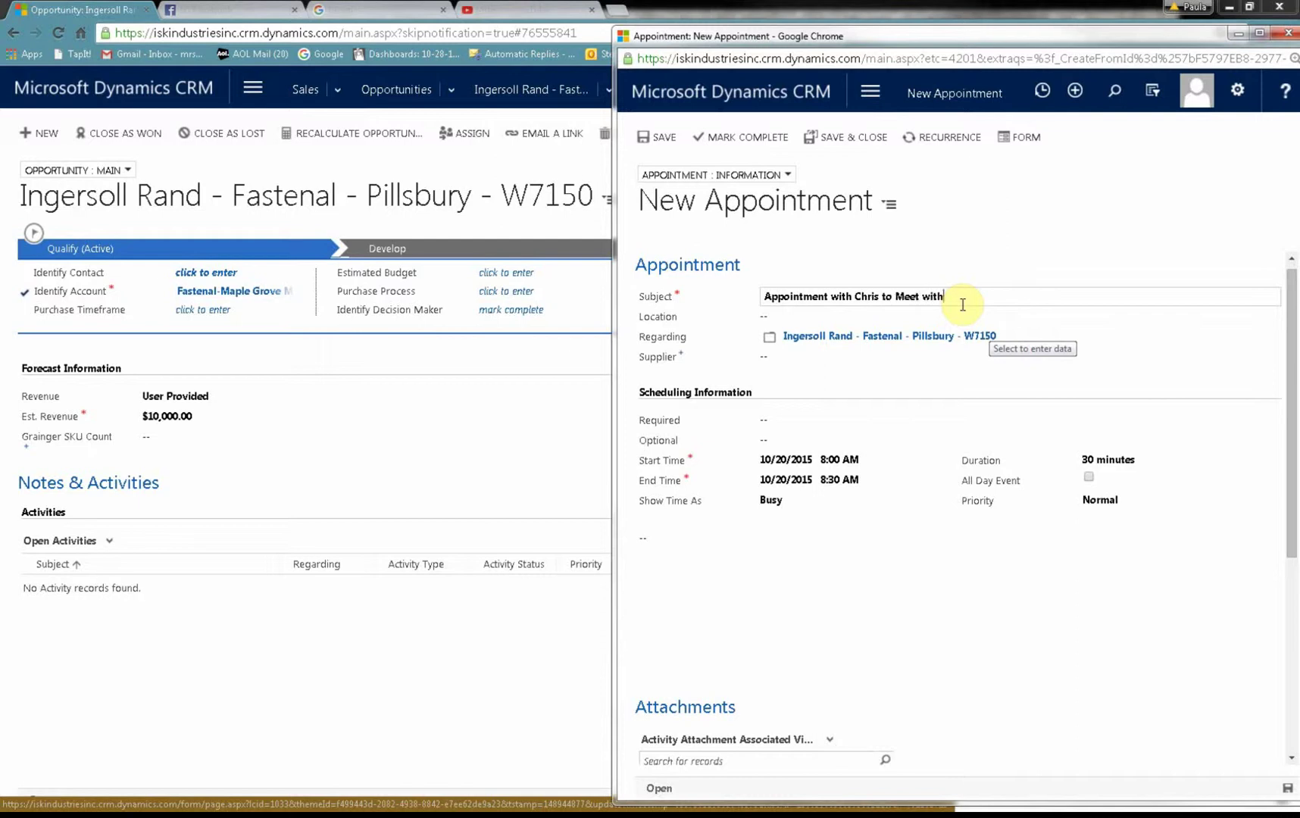
text( Pillsbury for W7150)
click(924, 469)
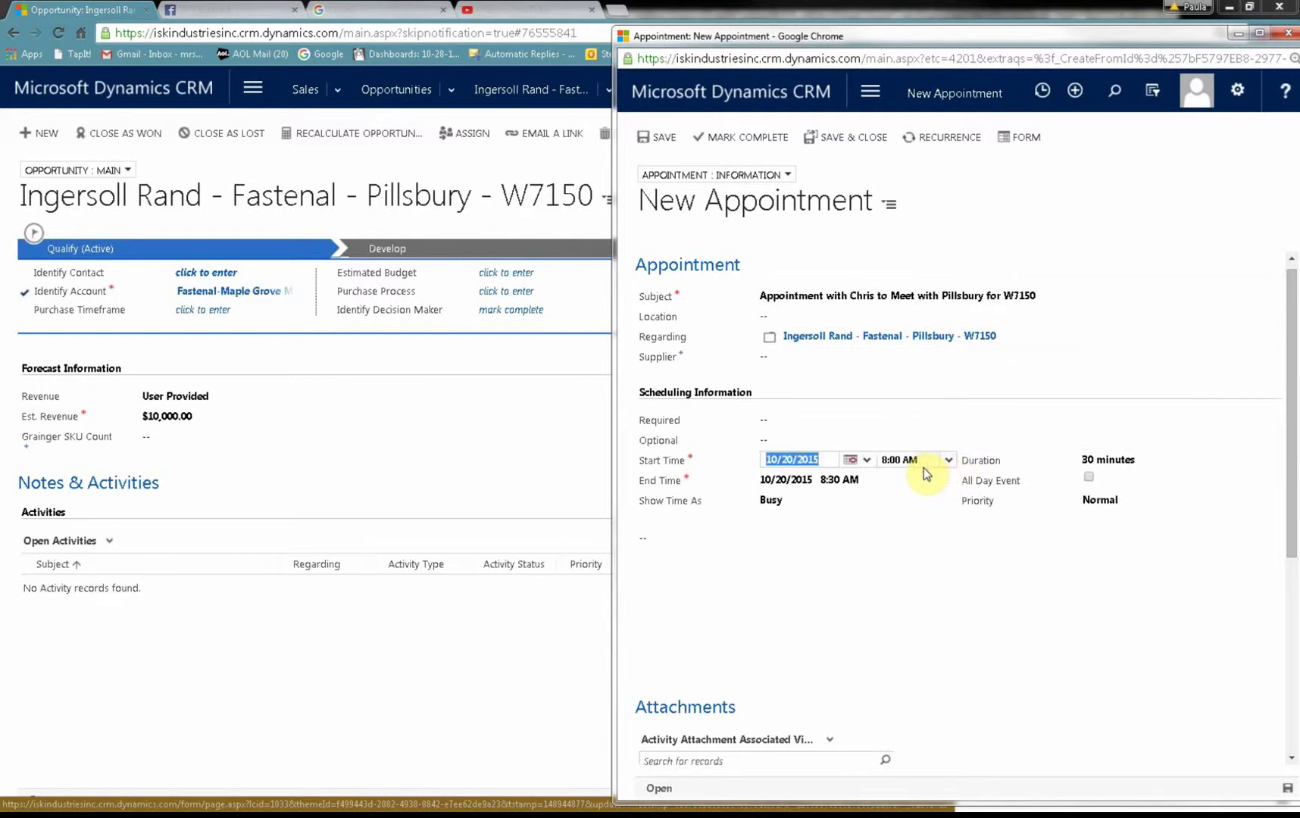
click(864, 459)
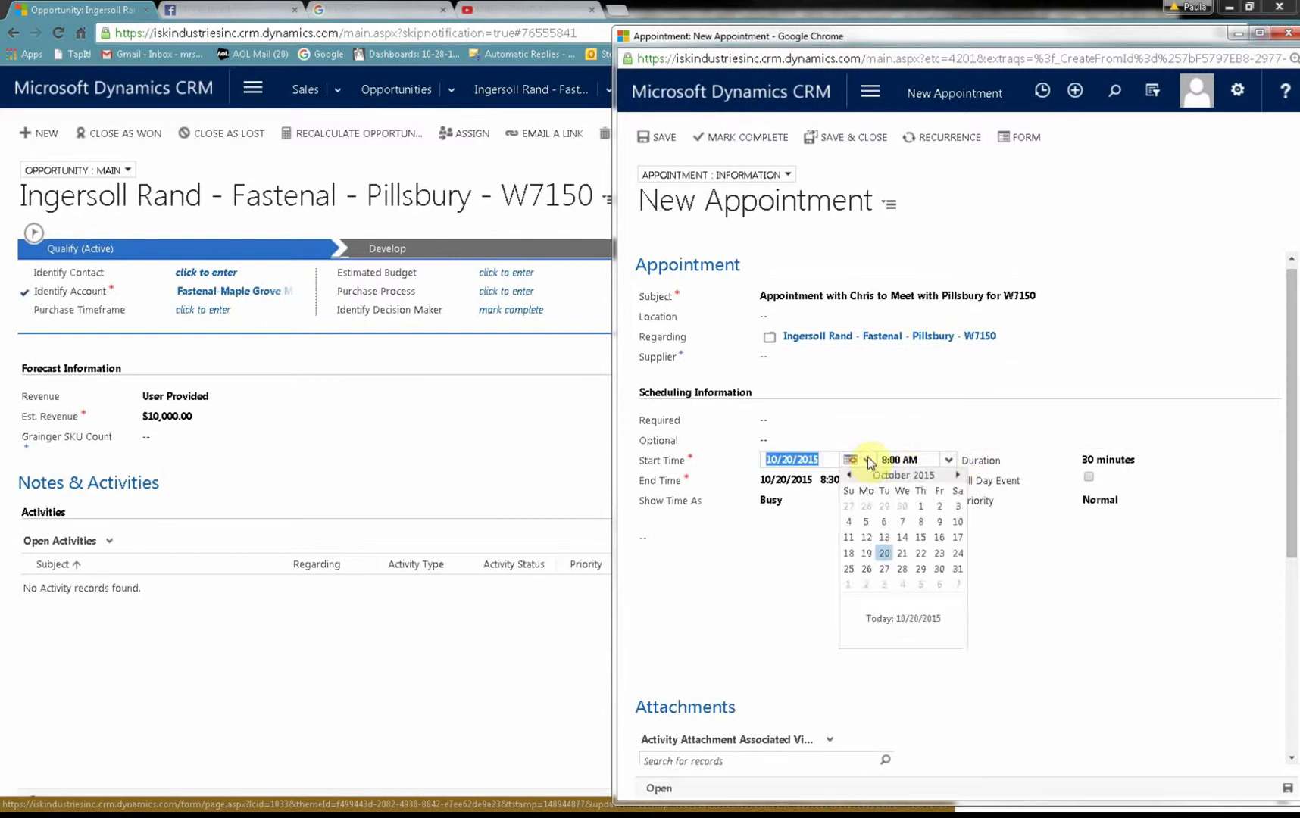
click(921, 568)
Step: Set the start time to 10:00 AM, ending 10:30 AM, and save the appointment
click(948, 460)
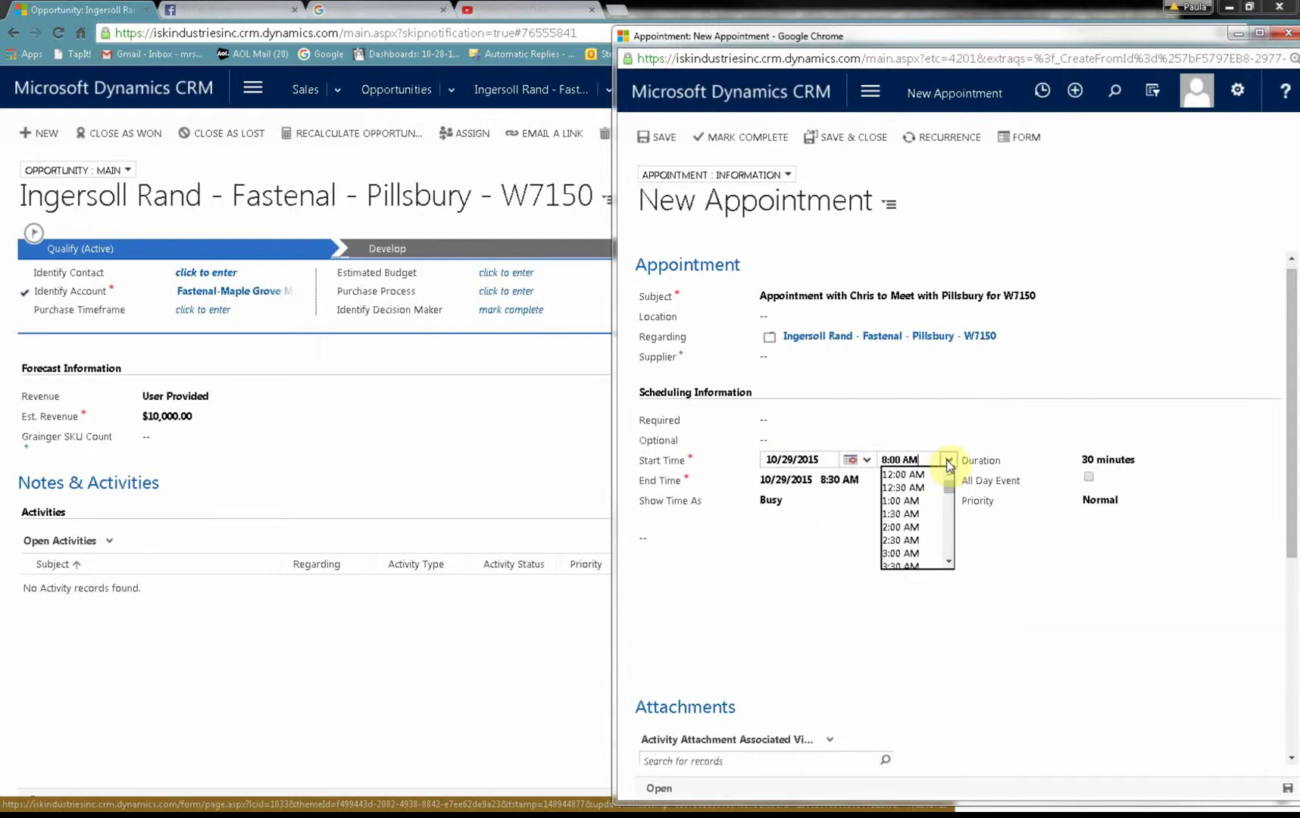
click(950, 565)
click(949, 564)
click(949, 564)
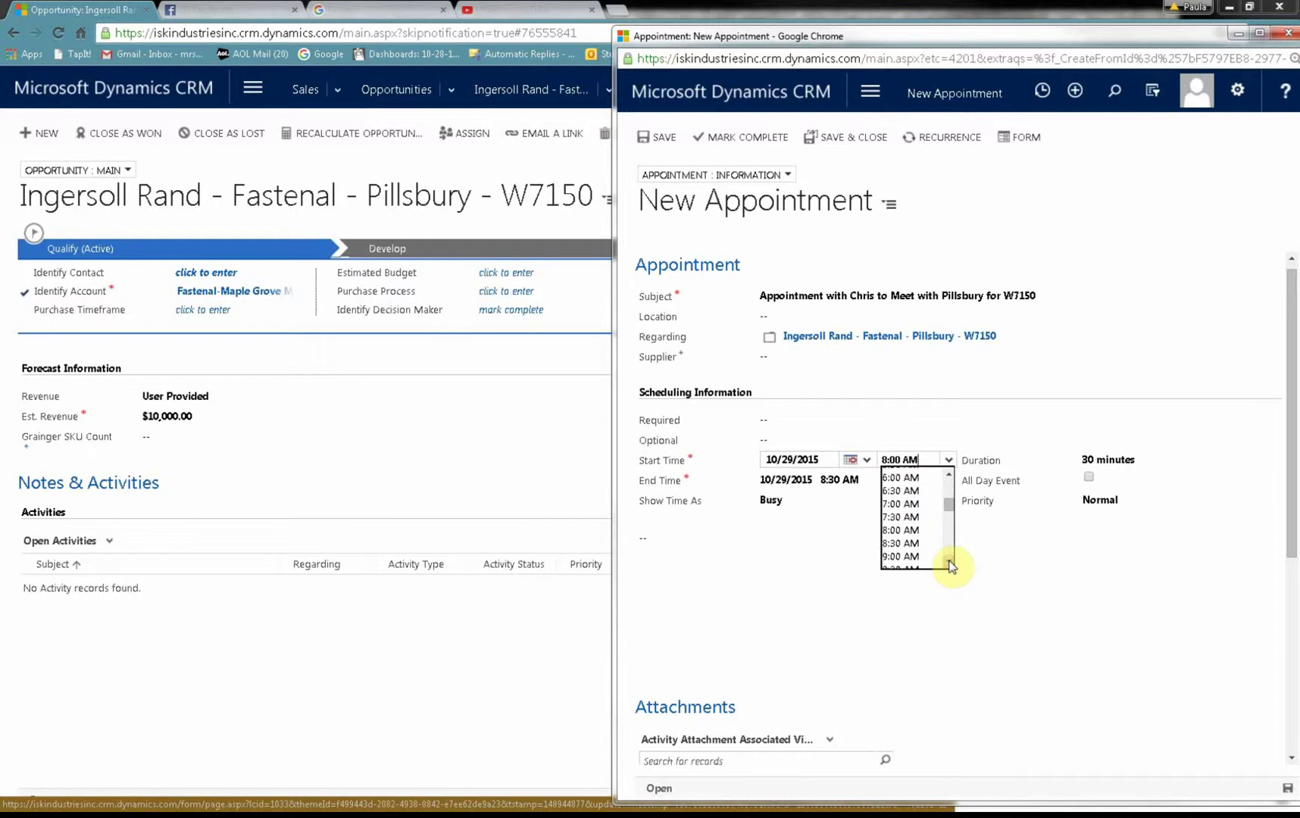
click(949, 565)
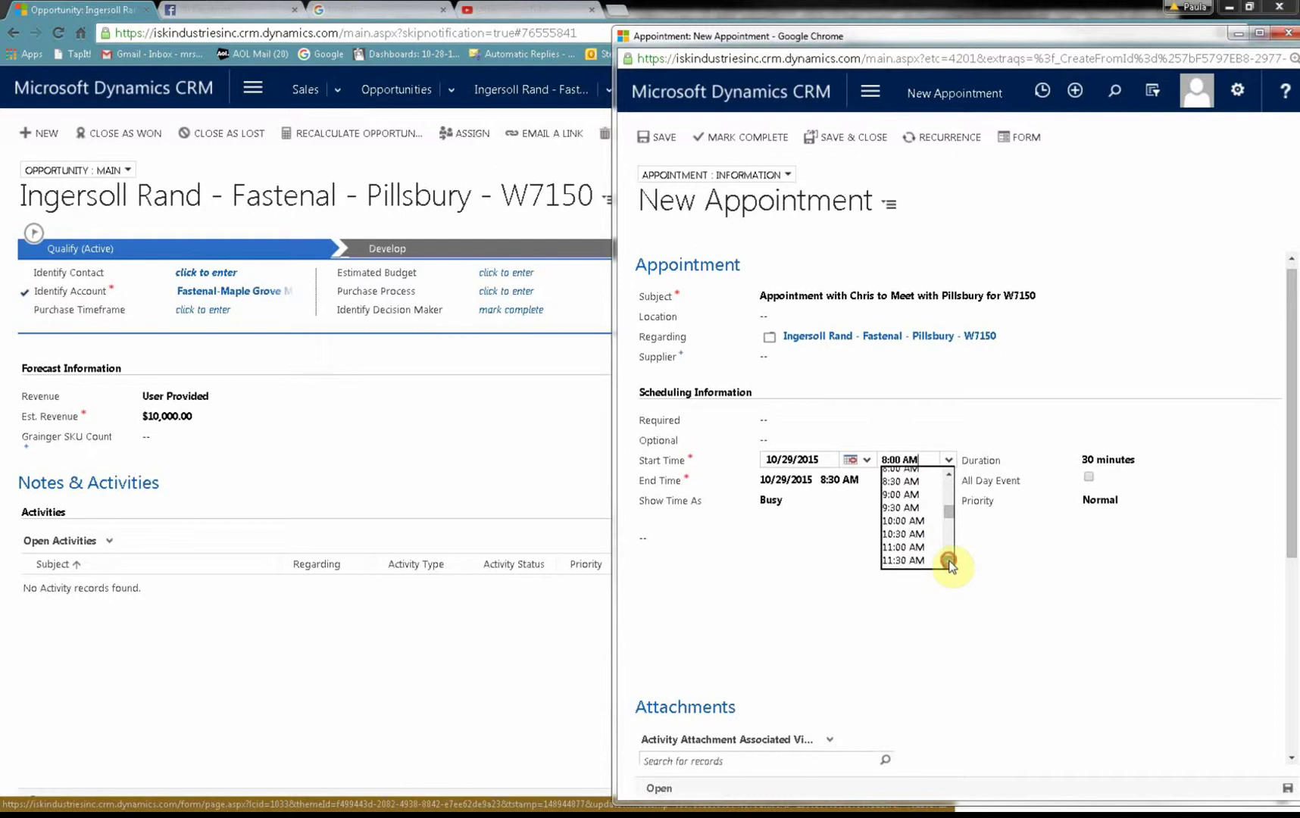
click(930, 522)
click(861, 558)
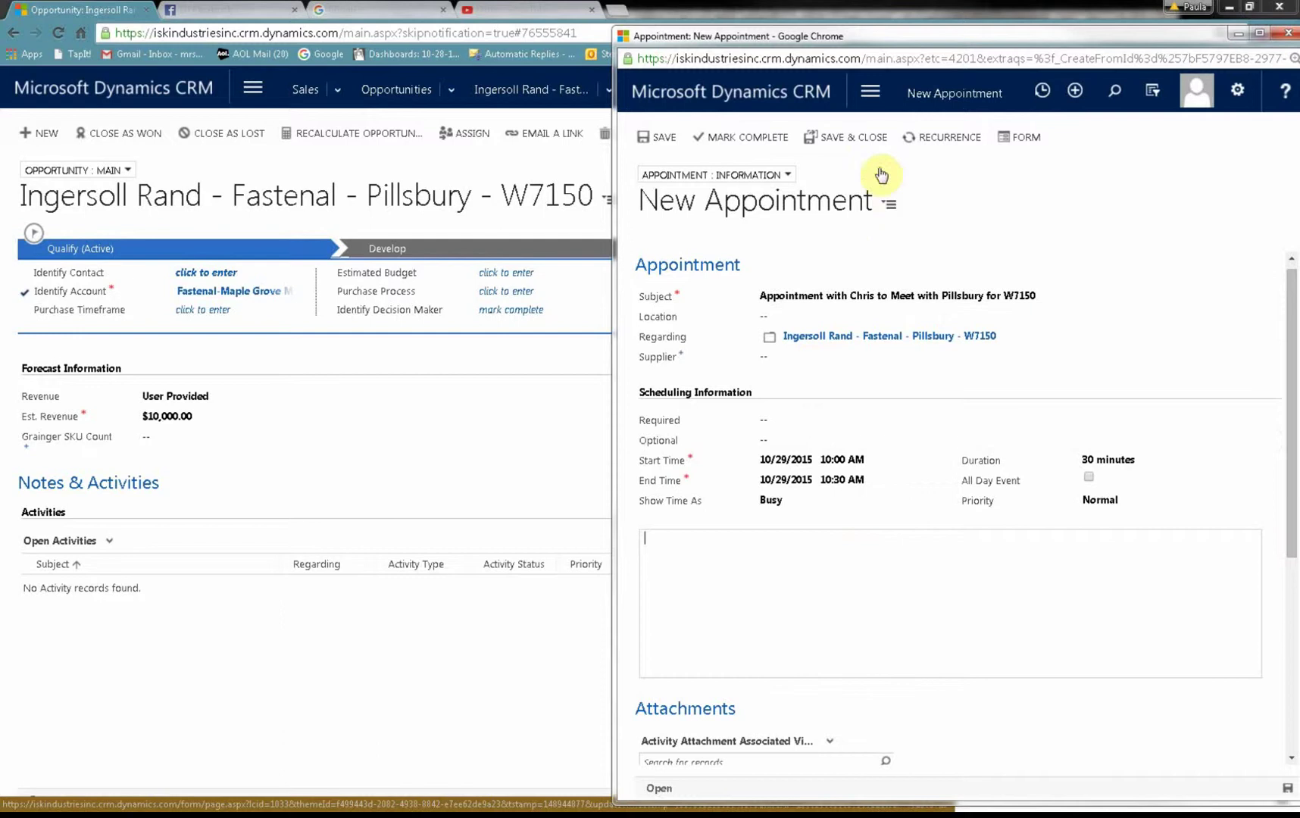
click(842, 138)
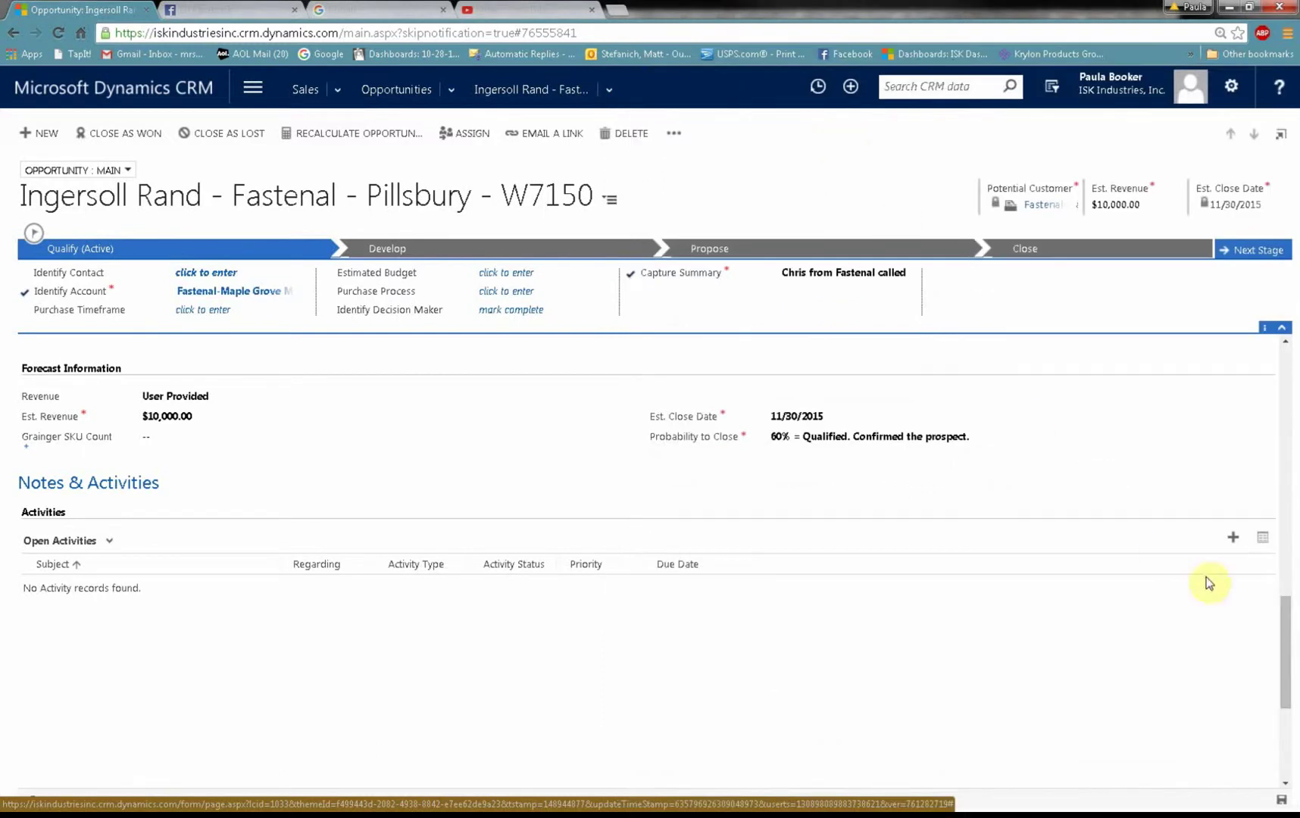
Step: Switch the opportunity's Activities view to All Activities so the 10/29/2015 appointment appears
click(109, 540)
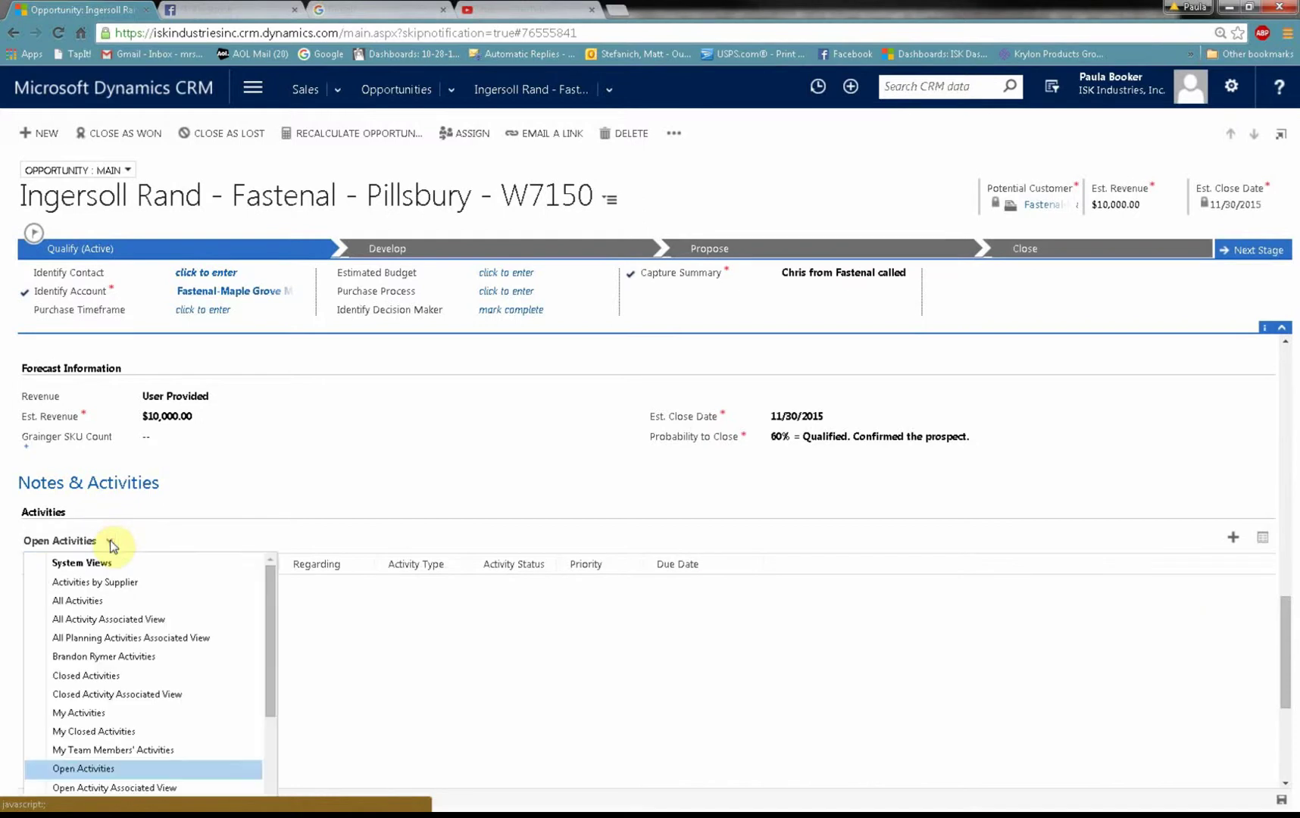
click(108, 601)
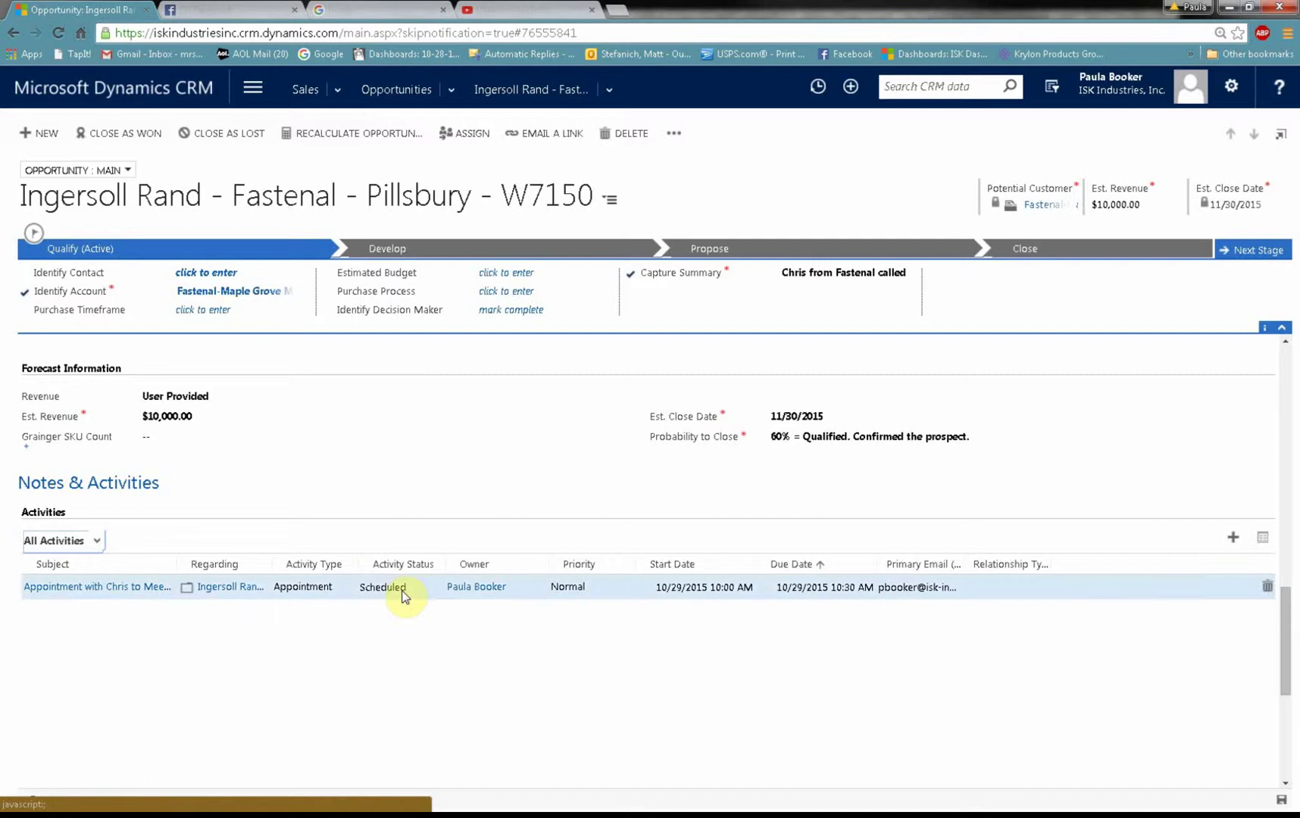
click(1232, 540)
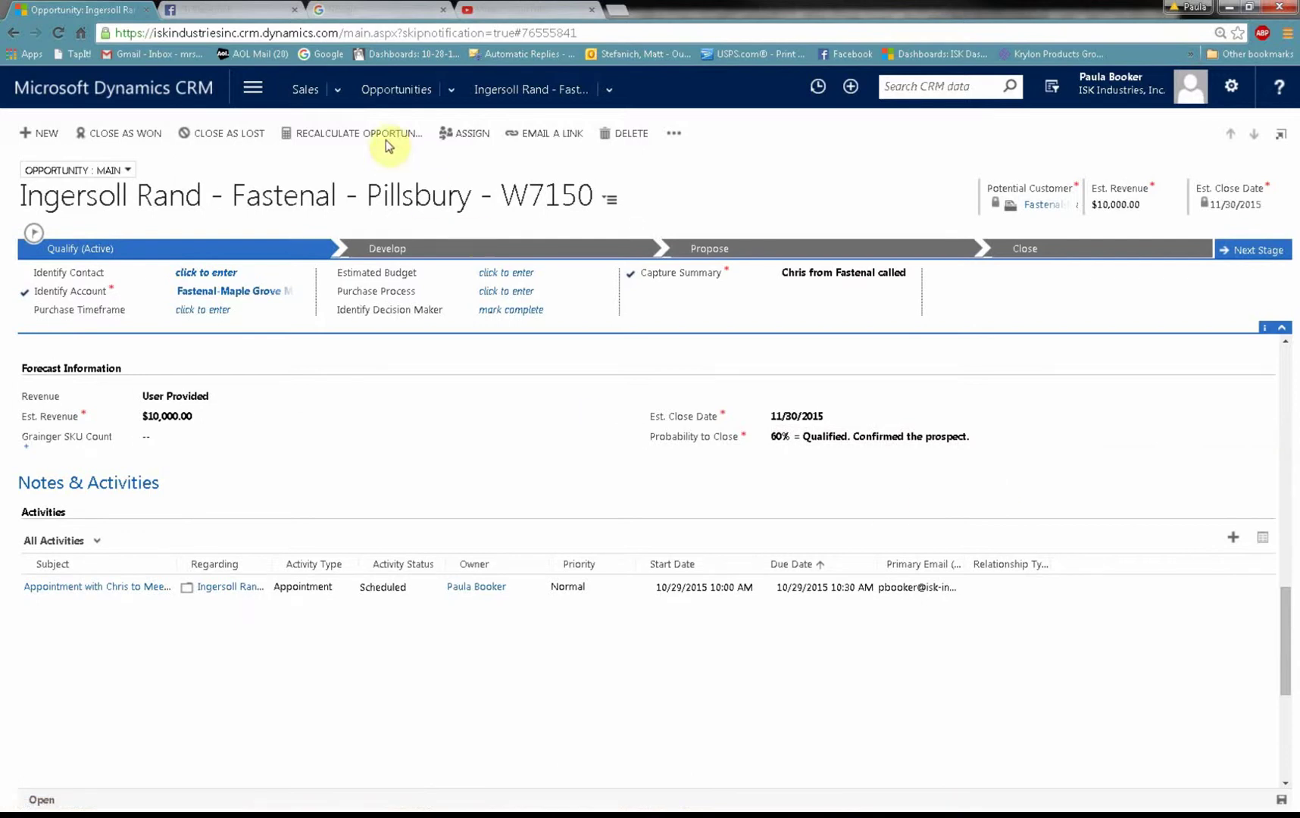
Step: Go to the Opportunities list and switch it to the My Open Opportunities view
click(383, 90)
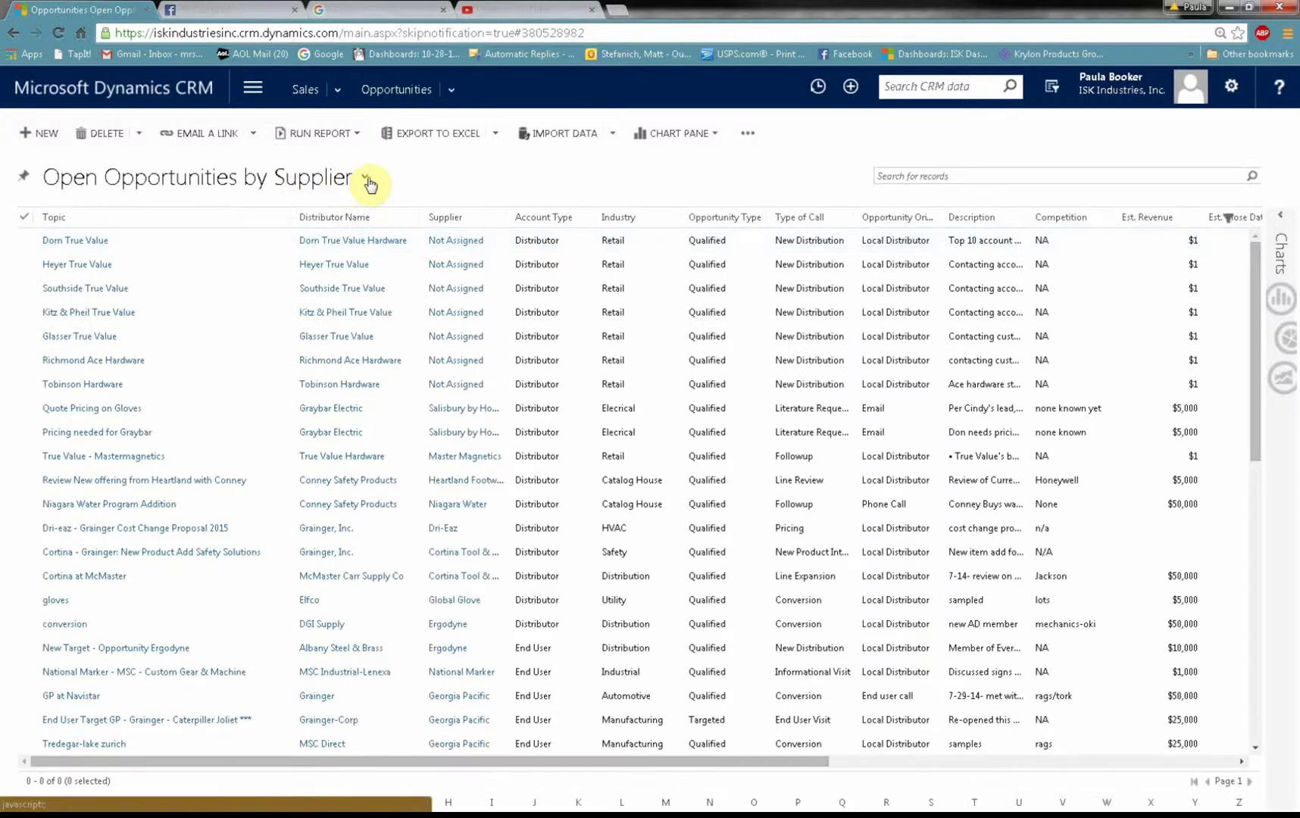
click(366, 178)
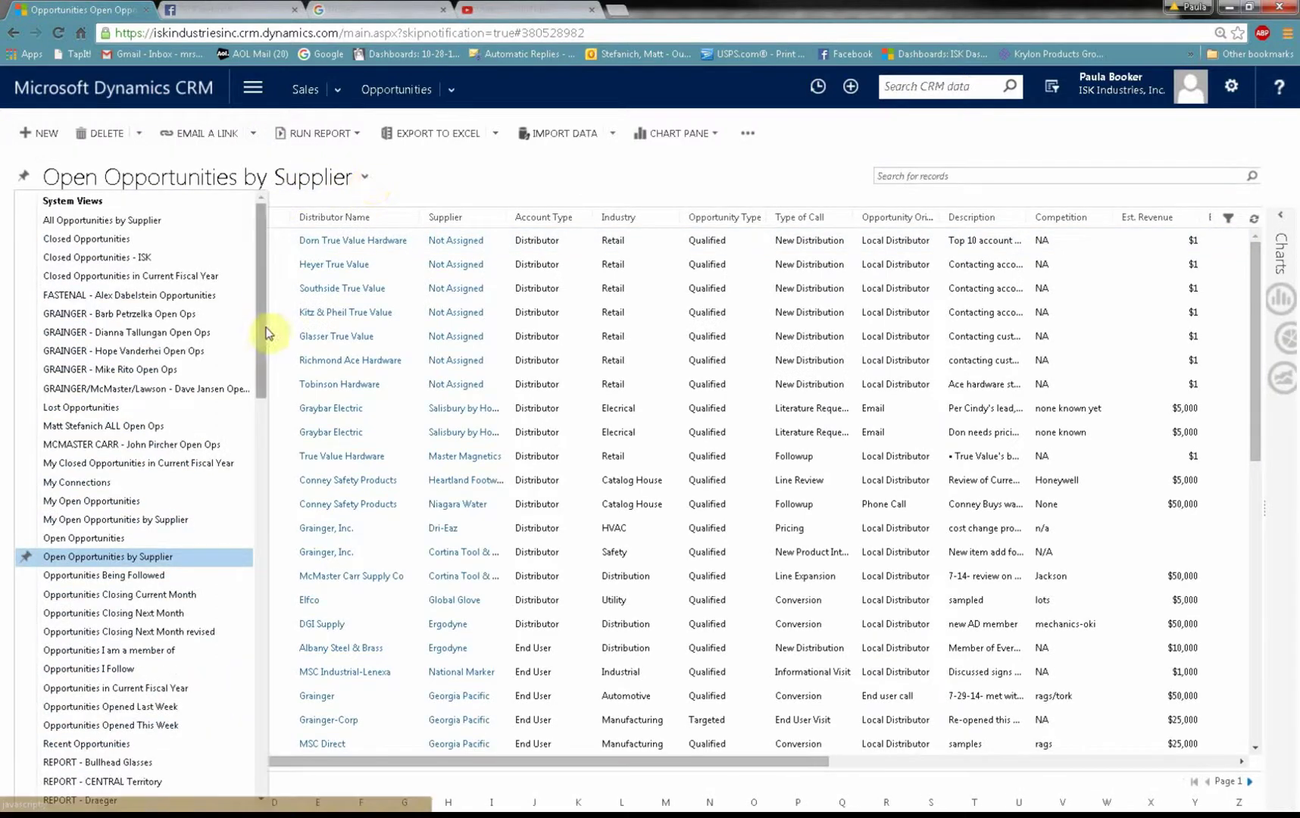
click(120, 506)
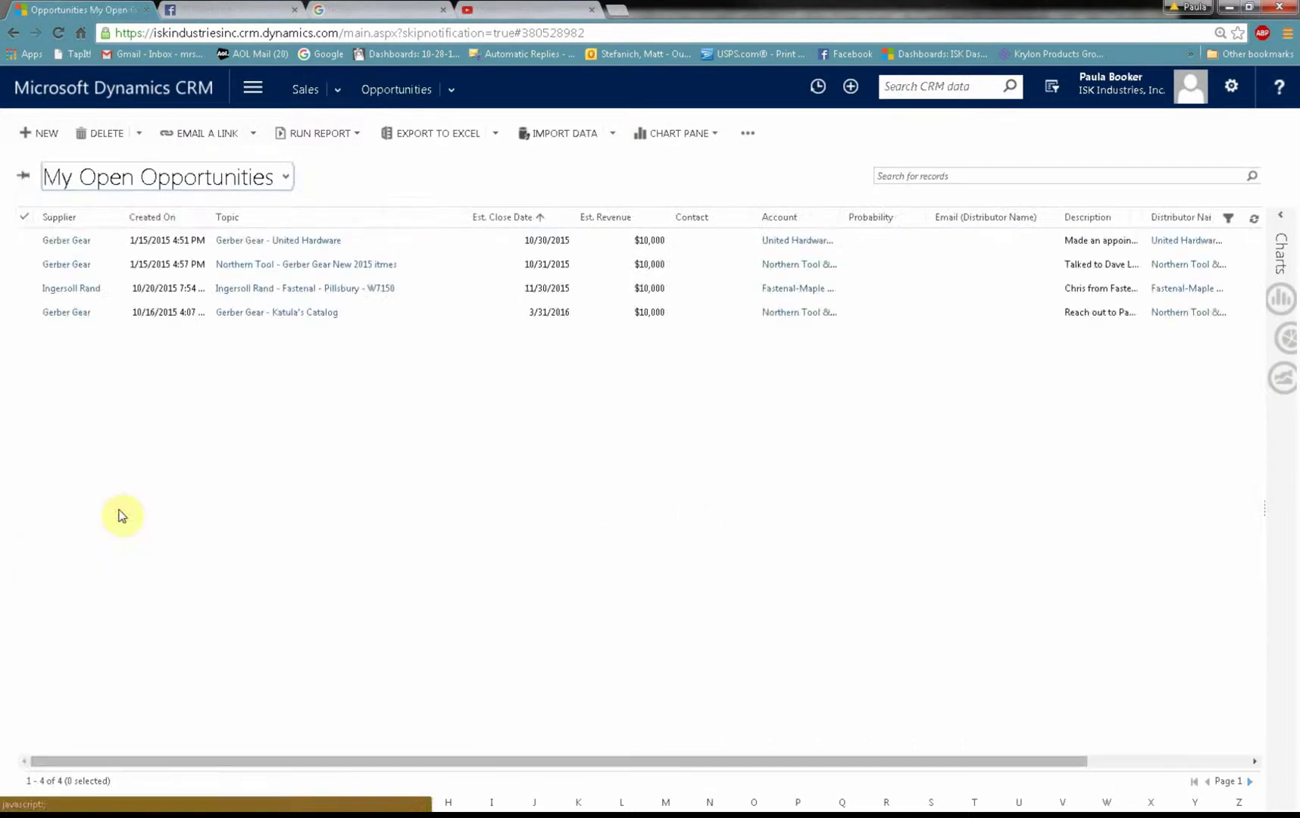